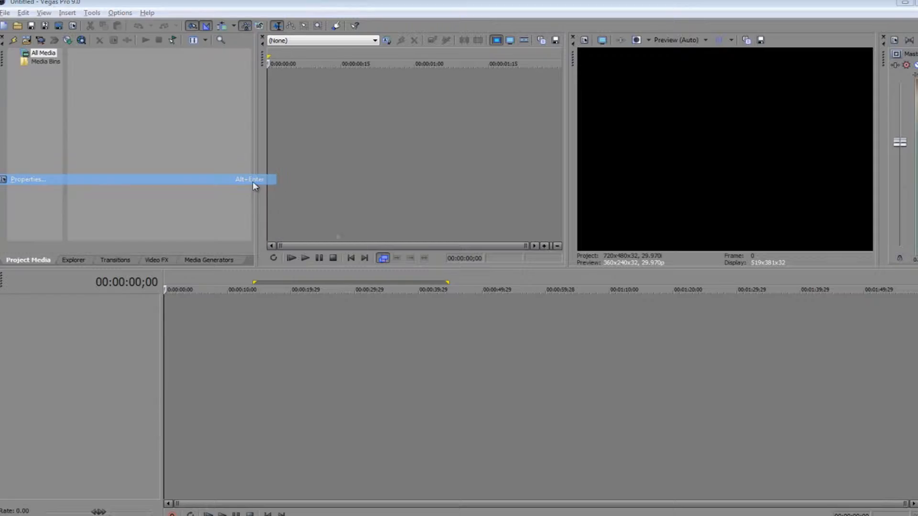
Step: Set the project's video template to HDV 720-30p (1280x720, 29.970 fps)
drag(488, 96, 761, 232)
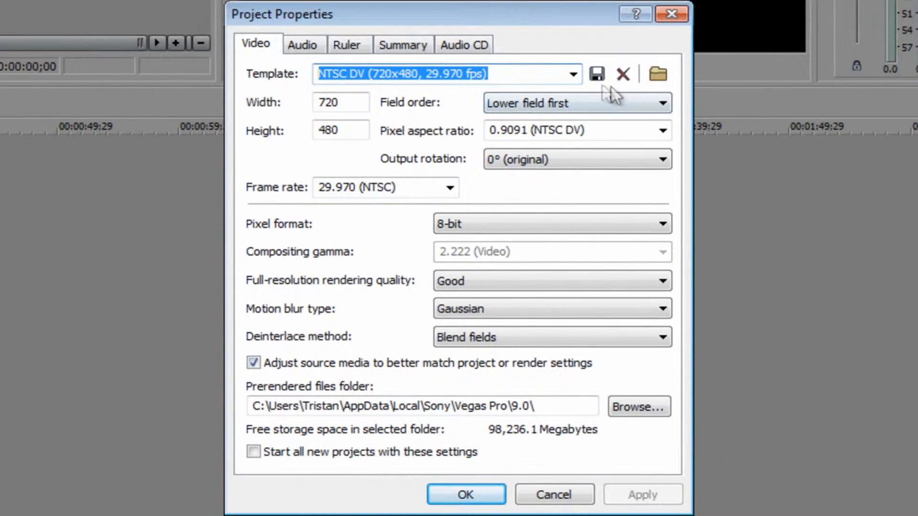
click(573, 74)
click(573, 76)
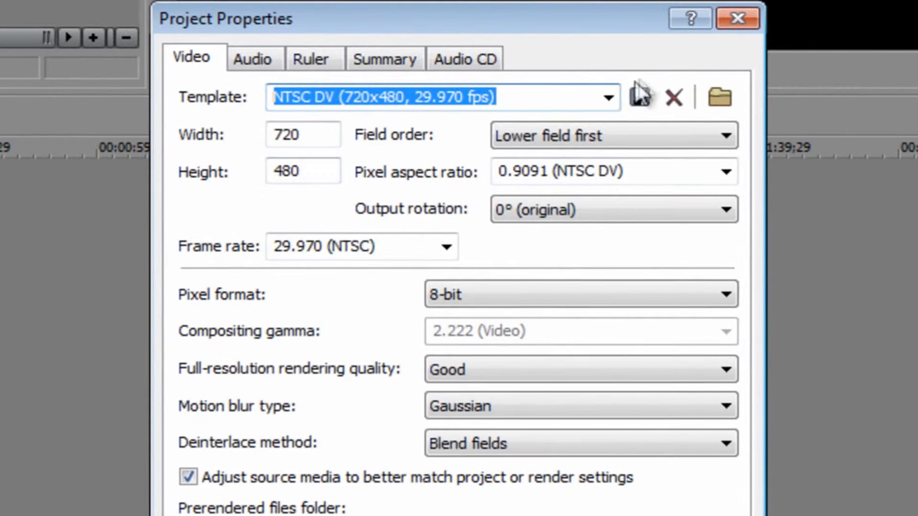
click(568, 88)
click(501, 292)
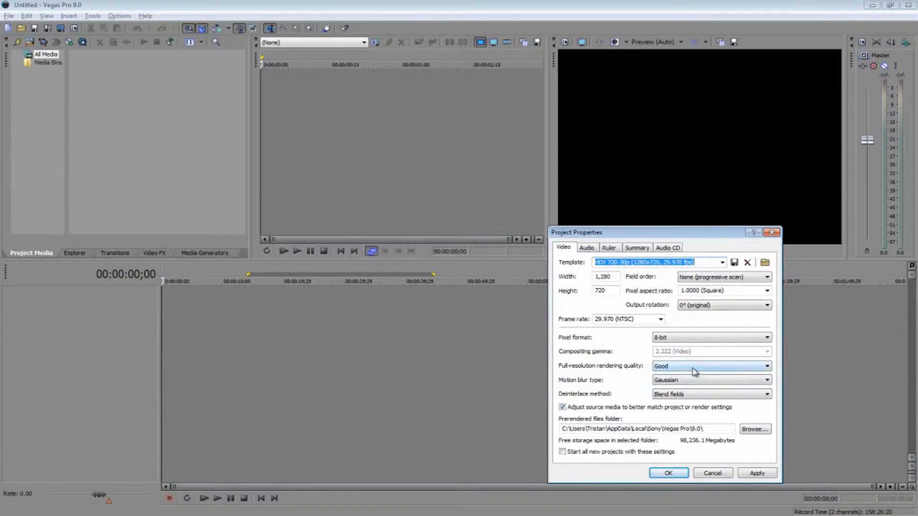
Step: Set full-resolution rendering quality to Best, disable adjusting source media to match project settings, and accept the project properties
click(695, 372)
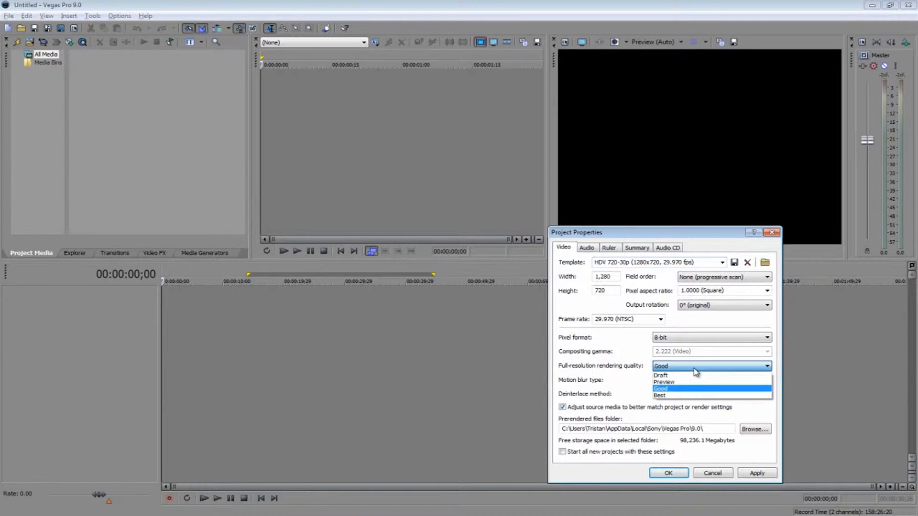
click(689, 398)
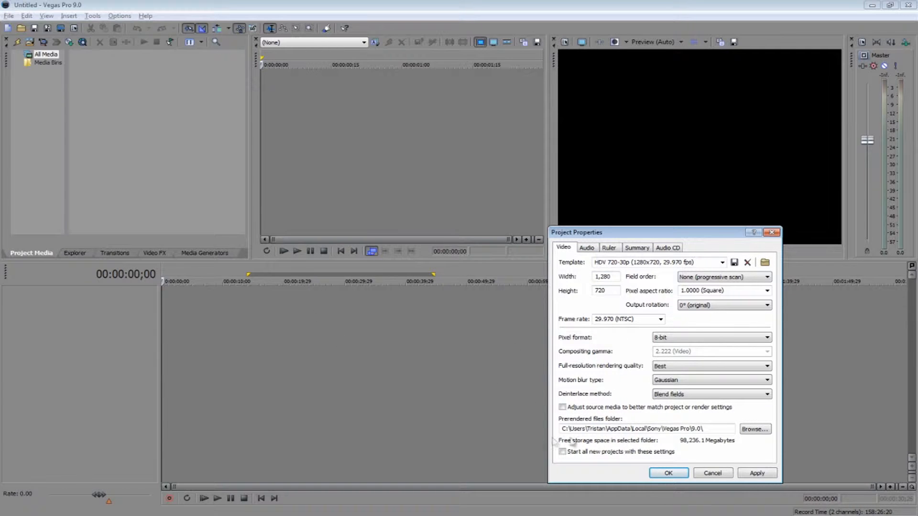
click(669, 473)
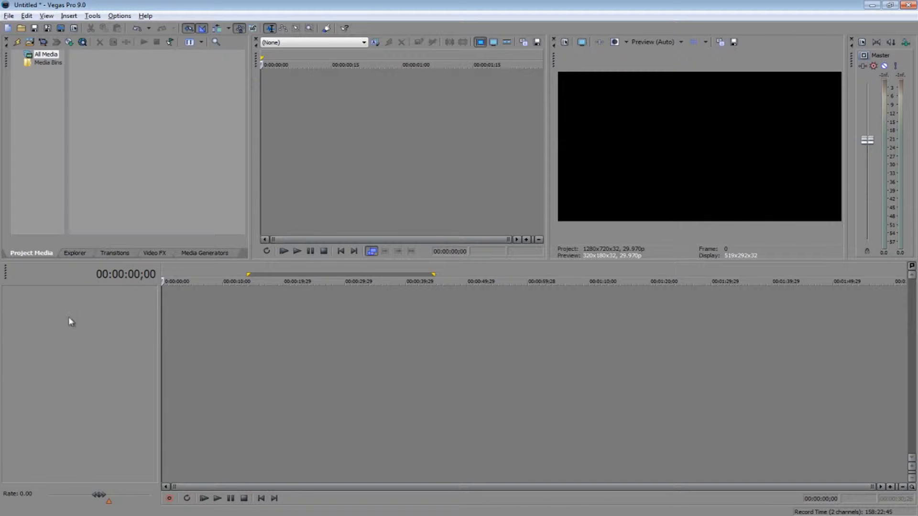
Step: Insert an empty audio track and an empty video track into the project
key(ctrl+q)
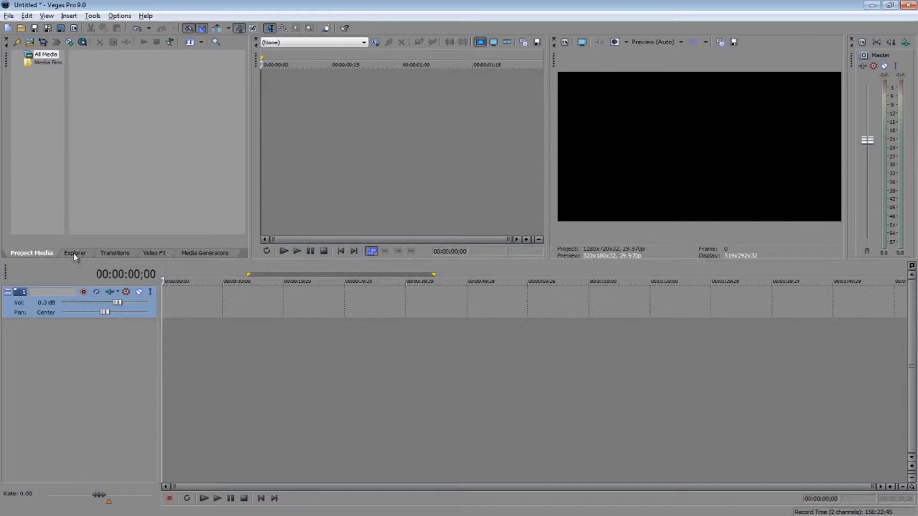
key(ctrl+shift+q)
drag(61, 309, 59, 360)
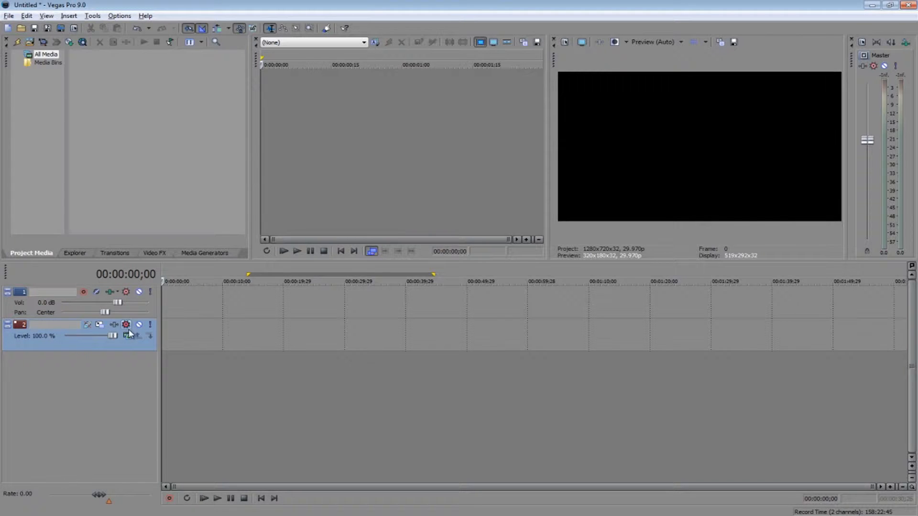
mouse_move(170, 333)
mouse_down()
mouse_move(203, 338)
mouse_move(171, 335)
mouse_up()
click(215, 340)
click(173, 340)
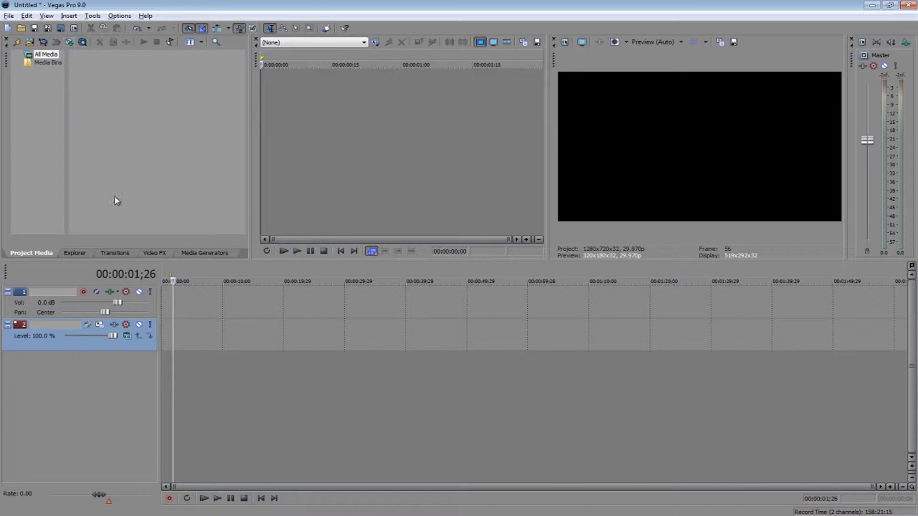
Step: Add the no scope (Jungle) clip from the Sniper folder to the timeline and delete the empty video track 3
click(74, 252)
drag(44, 98, 201, 310)
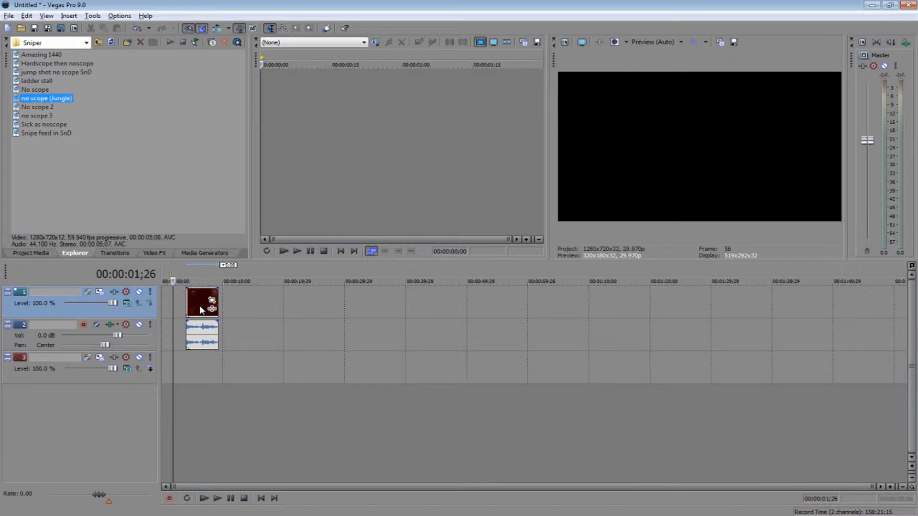
click(29, 376)
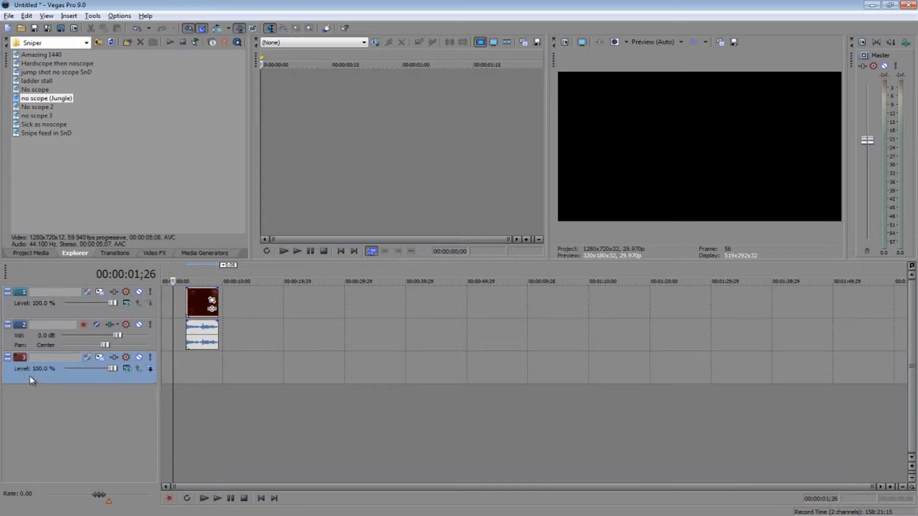
key(Delete)
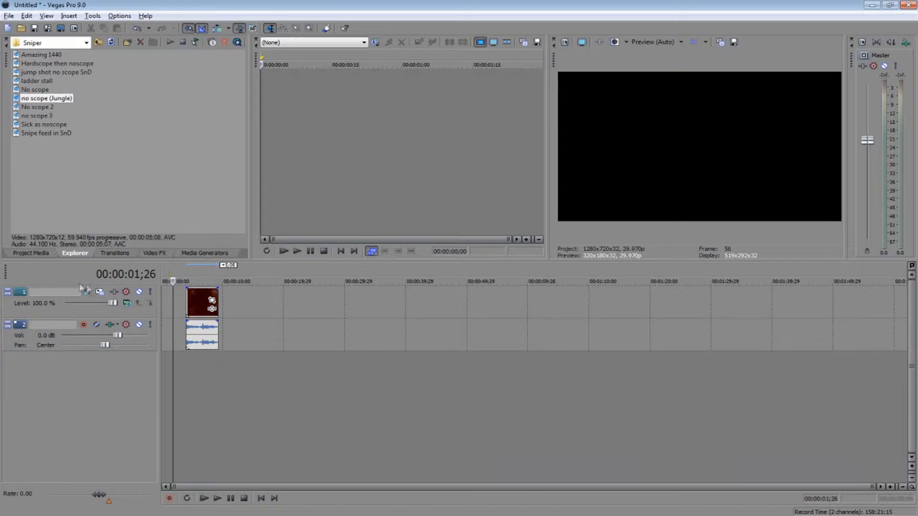
Step: Delete the video track holding the clip, and undo the deletion
click(30, 339)
scroll(186, 335, up, 6)
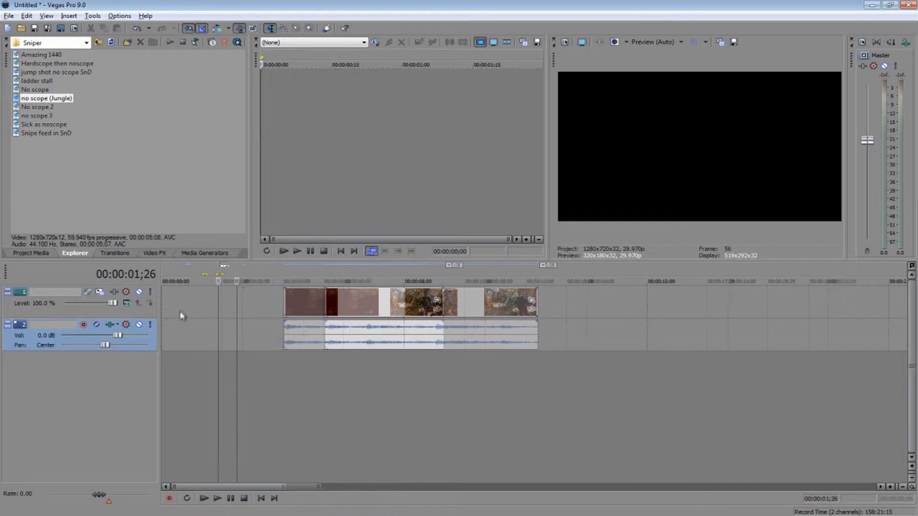
click(40, 312)
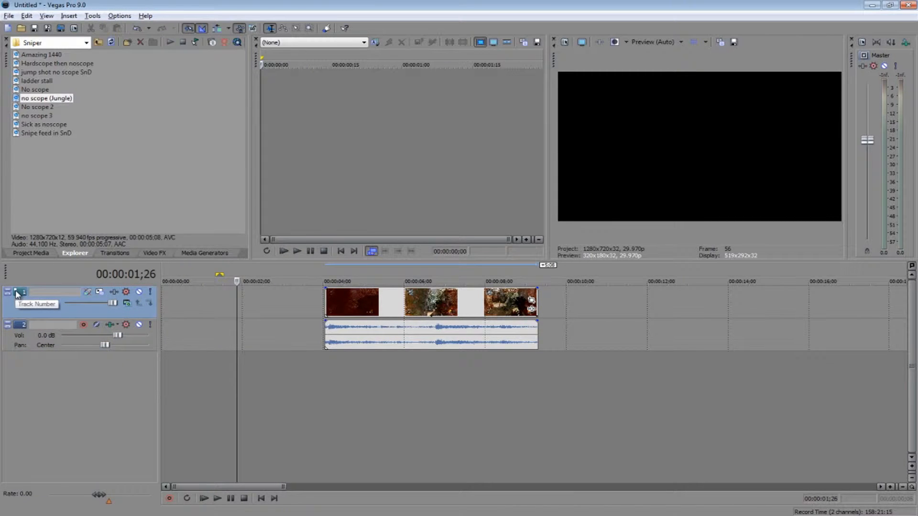
click(379, 304)
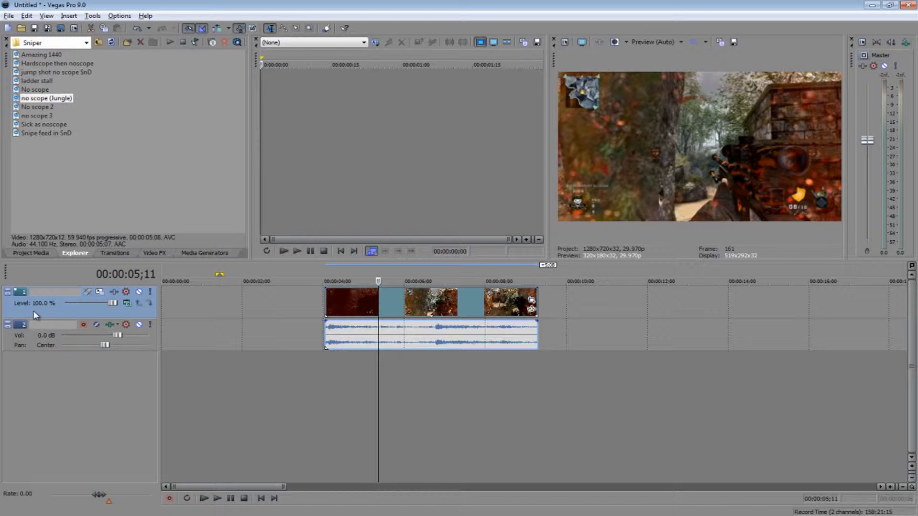
click(363, 316)
click(435, 316)
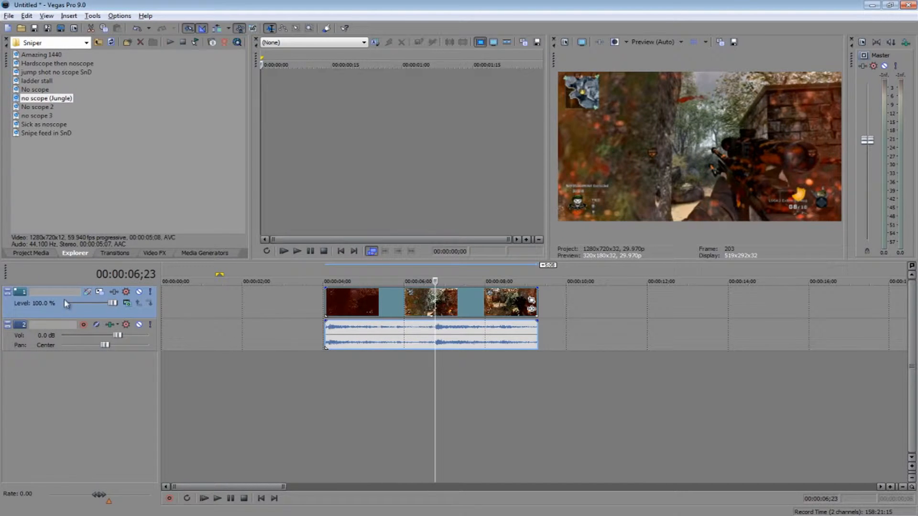
key(Delete)
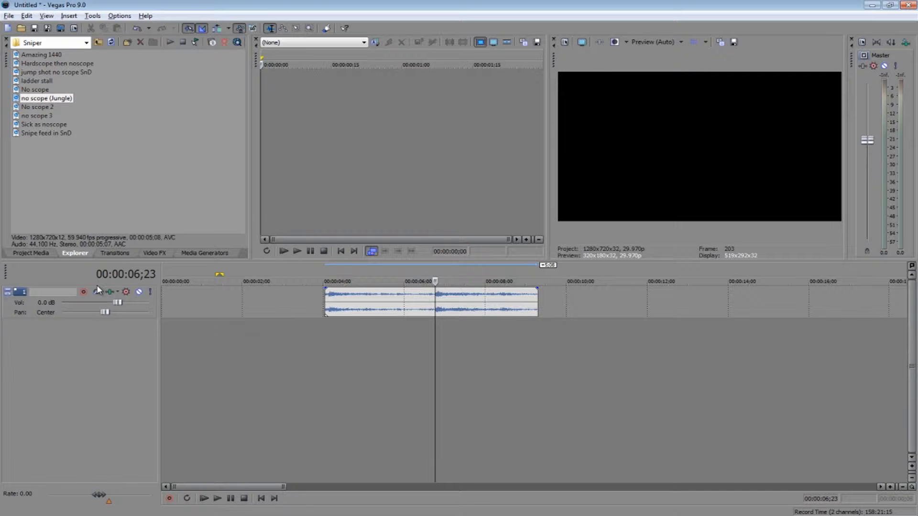
key(ctrl+z)
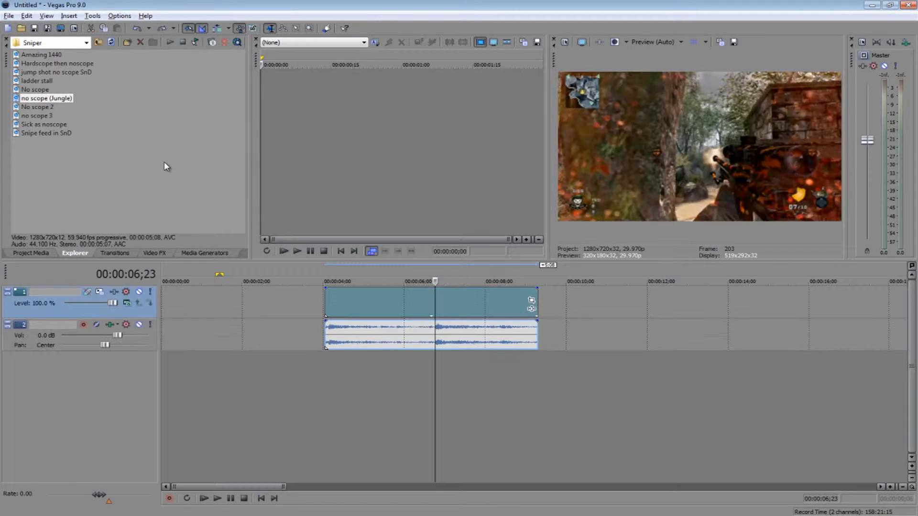
Step: Close the Master mixer and Trimmer windows and widen the video preview up to the file Explorer
click(29, 347)
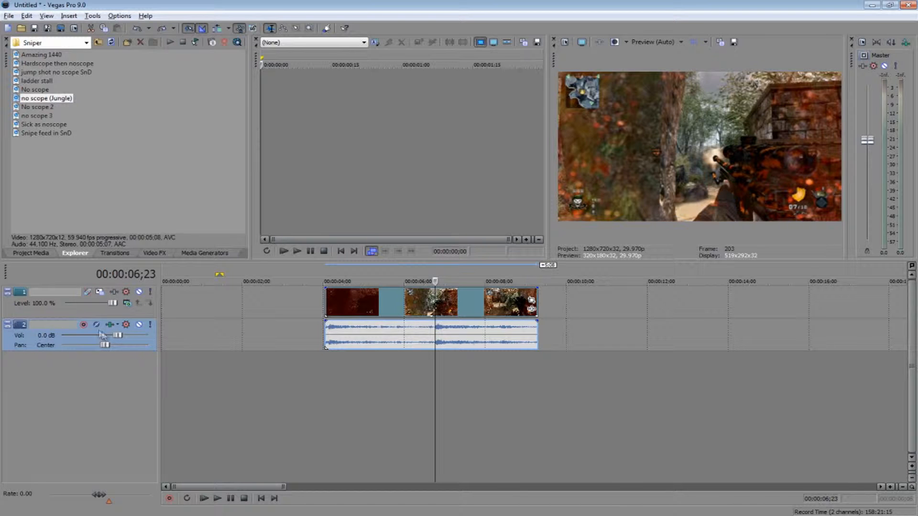
click(851, 39)
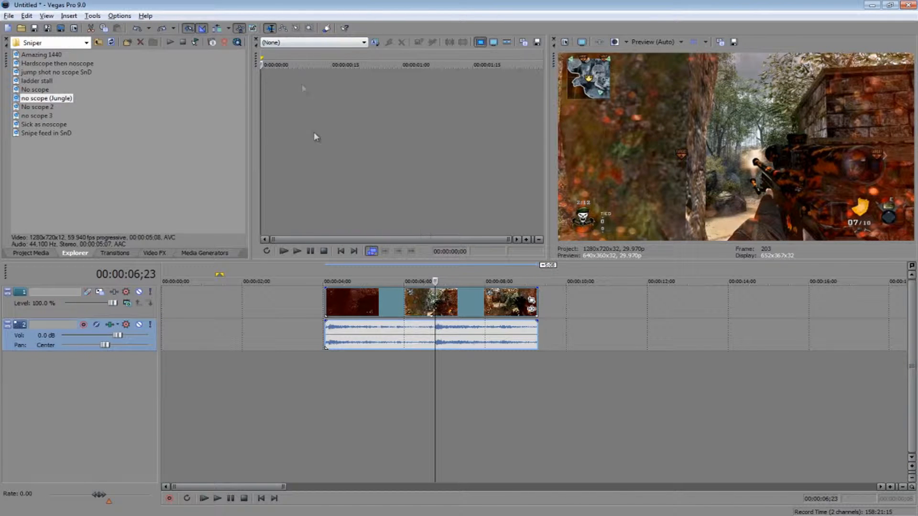
click(459, 305)
click(426, 302)
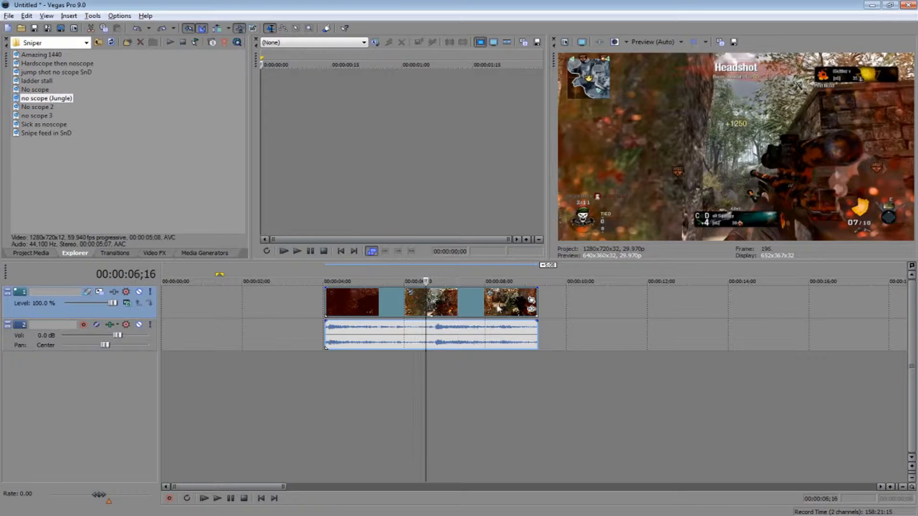
click(497, 303)
click(411, 294)
click(485, 309)
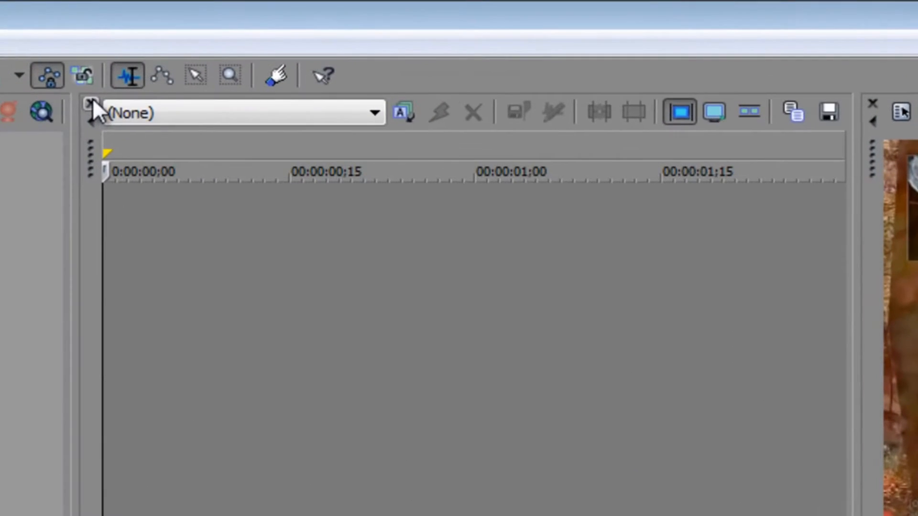
click(255, 38)
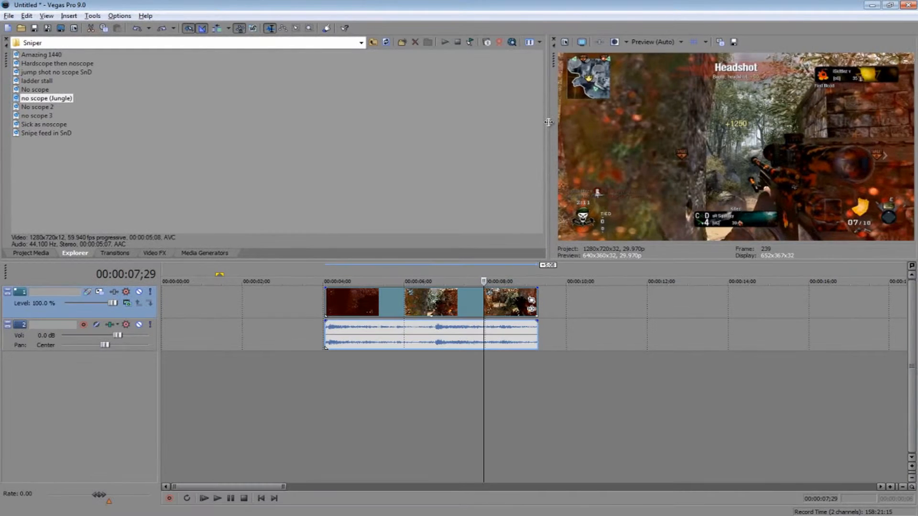
drag(487, 121, 162, 132)
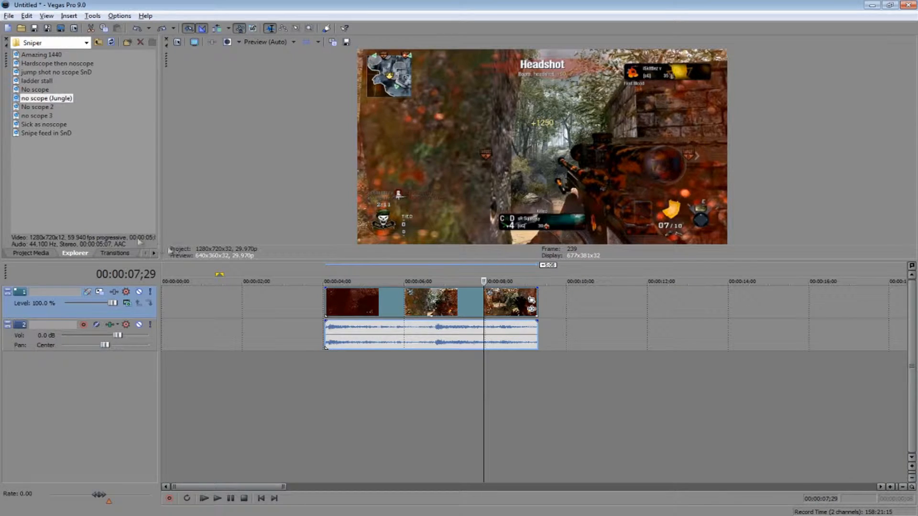
Step: Play a short part of the clip and place the cursor at 00:00:07;03
click(429, 298)
key(space)
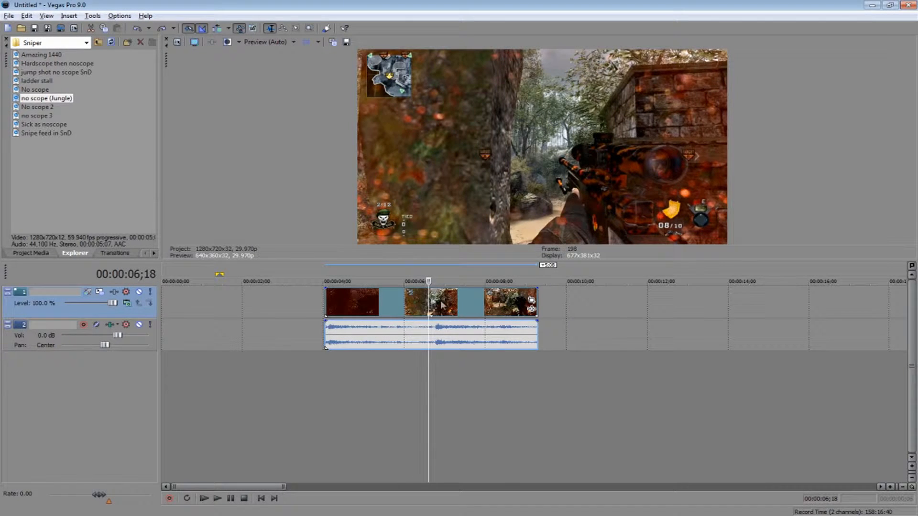
key(space)
click(498, 317)
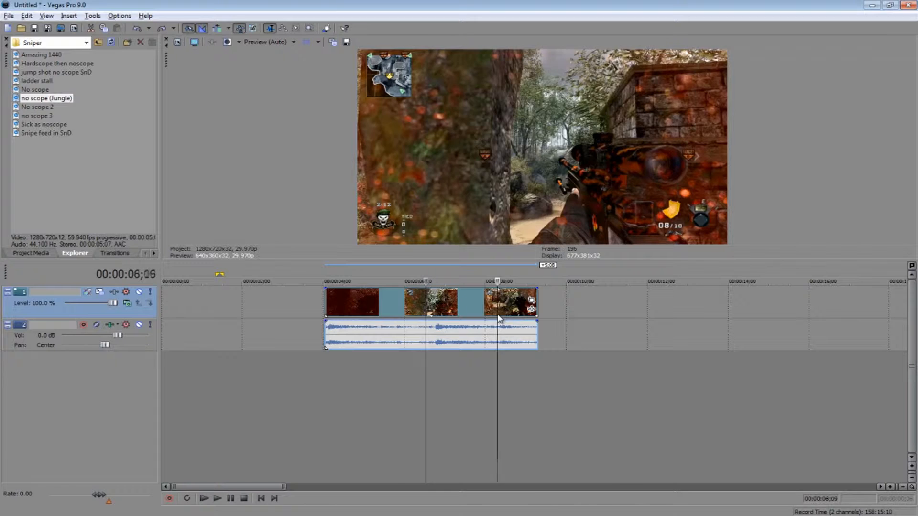
click(449, 308)
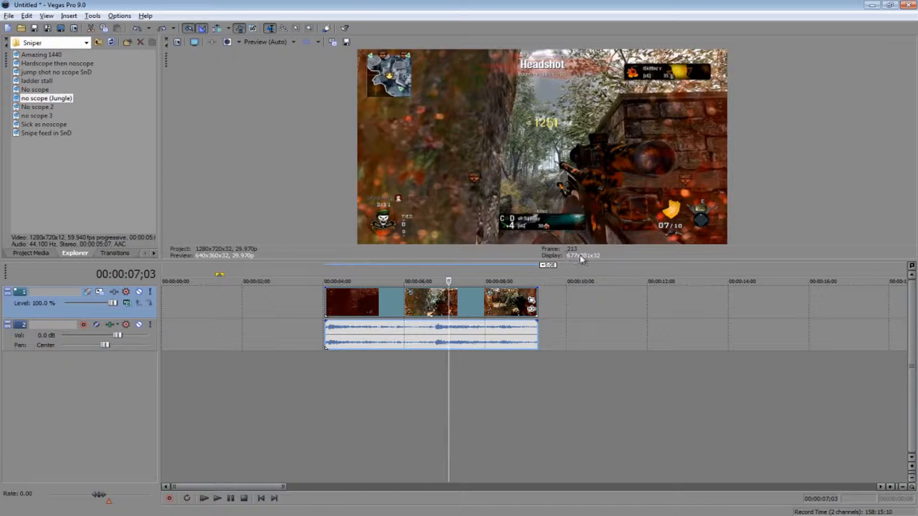
Step: Examine the file types offered for saving a preview snapshot, and cancel without saving
click(347, 42)
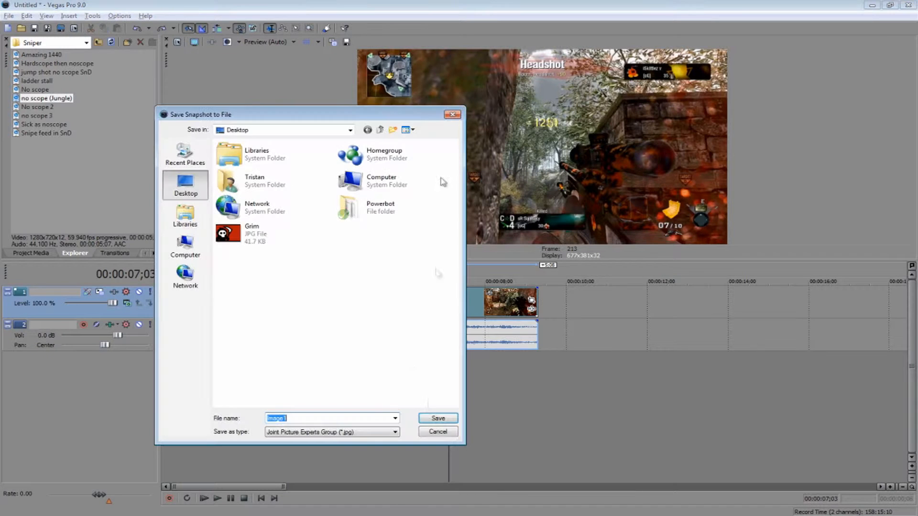
click(364, 432)
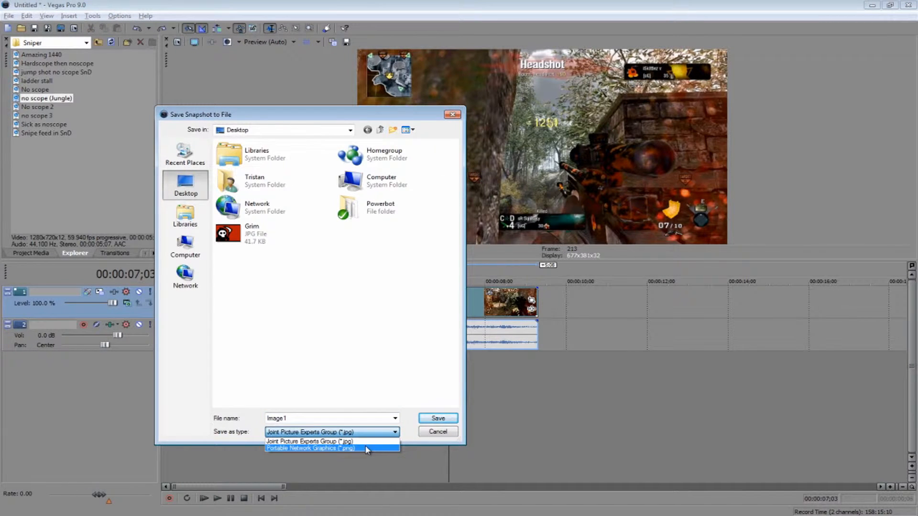
click(373, 330)
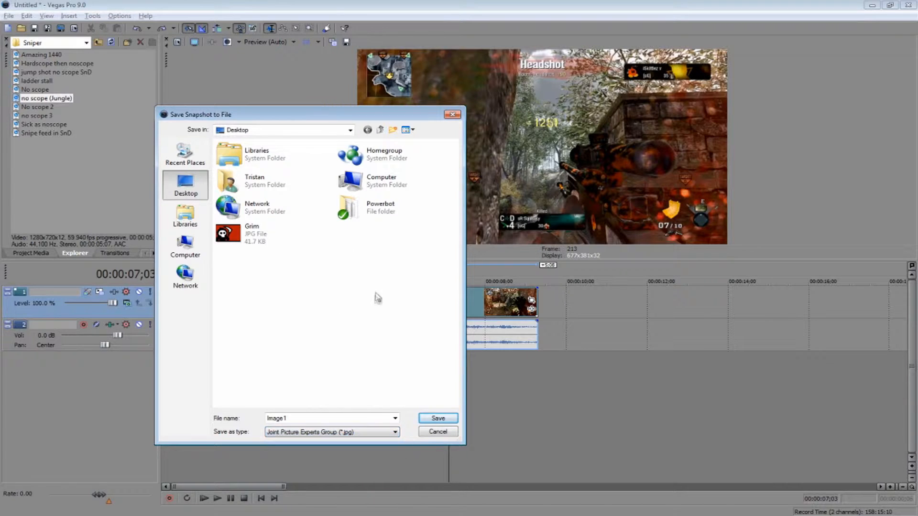
click(437, 431)
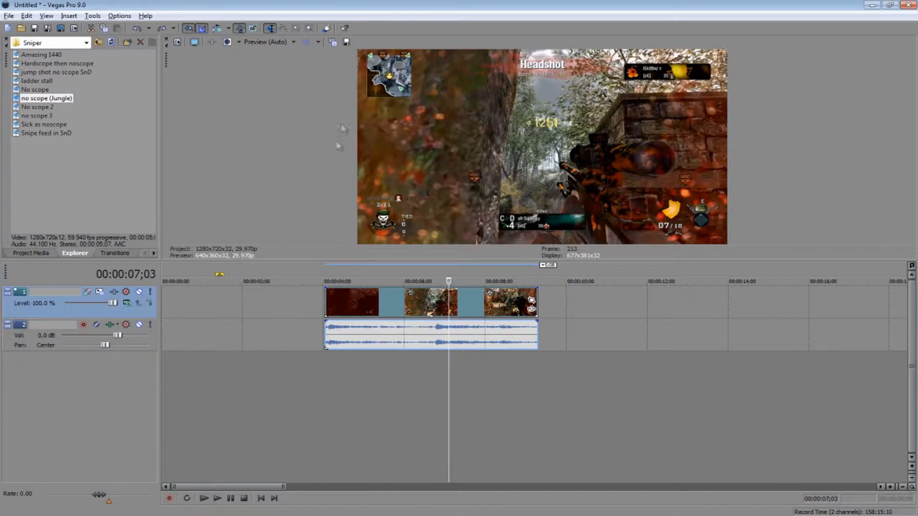
Step: Turn on the grid overlay in the video preview
click(318, 42)
click(319, 56)
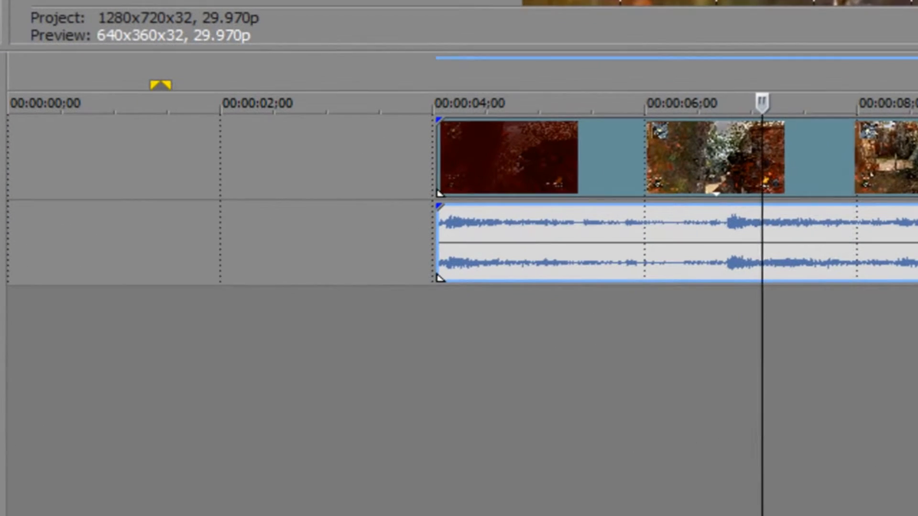
Step: Slide the clip earlier on the timeline to start about one second in, and place the cursor at 00:00:05;27
drag(486, 229, 261, 215)
drag(262, 133, 346, 145)
drag(287, 149, 362, 145)
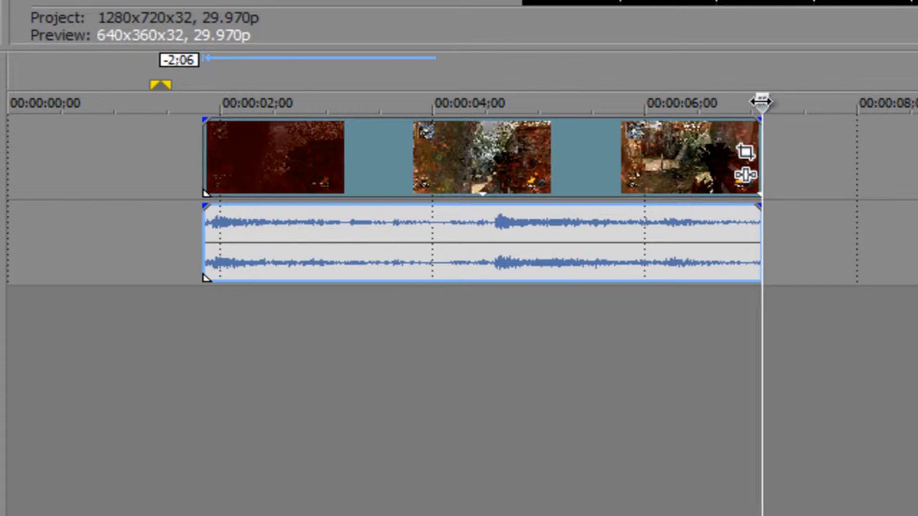
drag(762, 102, 718, 102)
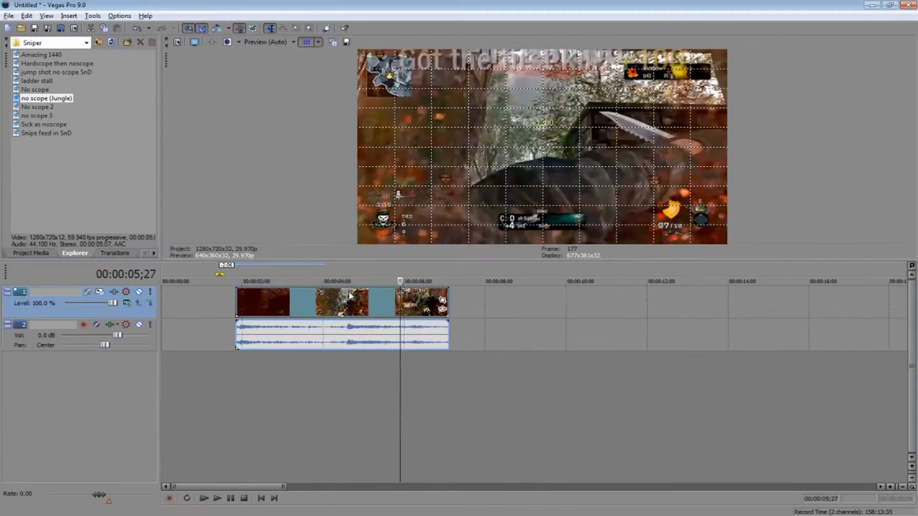
drag(461, 155, 347, 158)
mouse_move(291, 302)
mouse_down()
mouse_move(311, 305)
mouse_move(253, 306)
mouse_move(325, 306)
mouse_move(248, 306)
mouse_move(301, 307)
mouse_move(286, 307)
mouse_up()
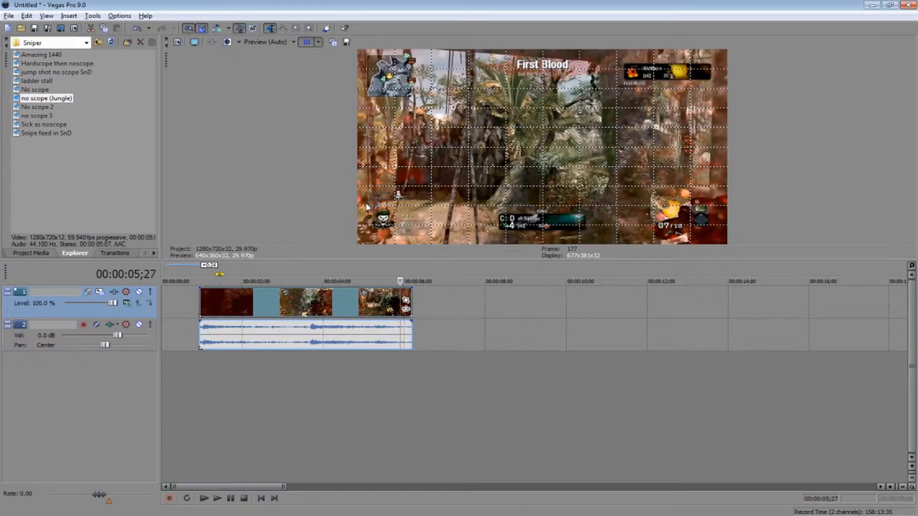
Step: Turn off the grid overlay in the video preview and examine the preview quality options, including the resolutions under Best
click(306, 41)
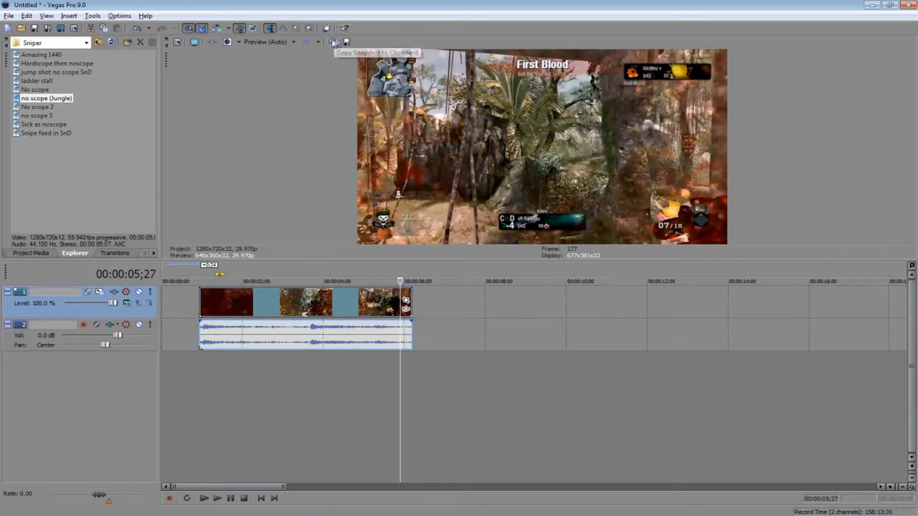
click(266, 43)
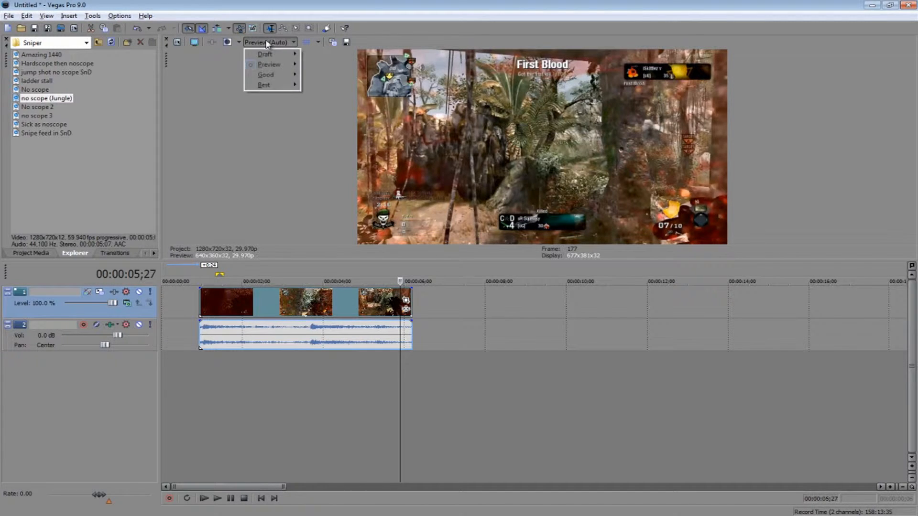
mouse_move(281, 91)
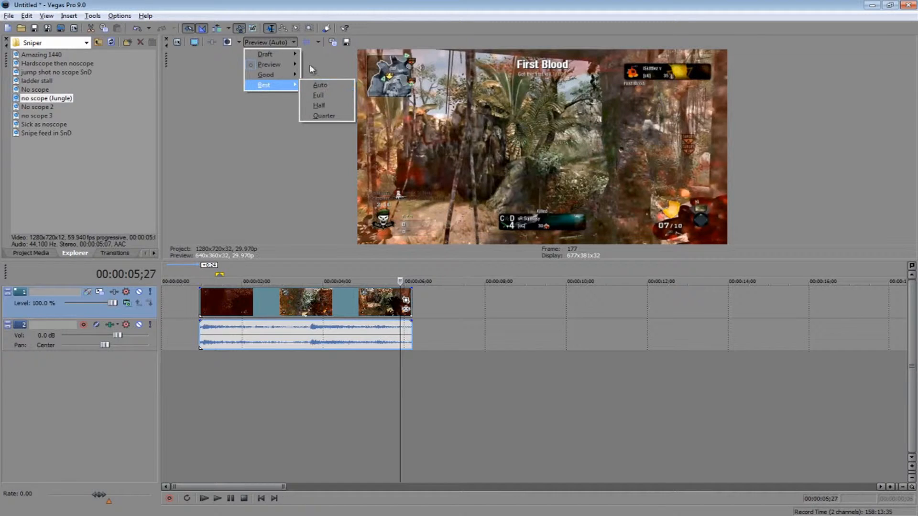
mouse_move(289, 65)
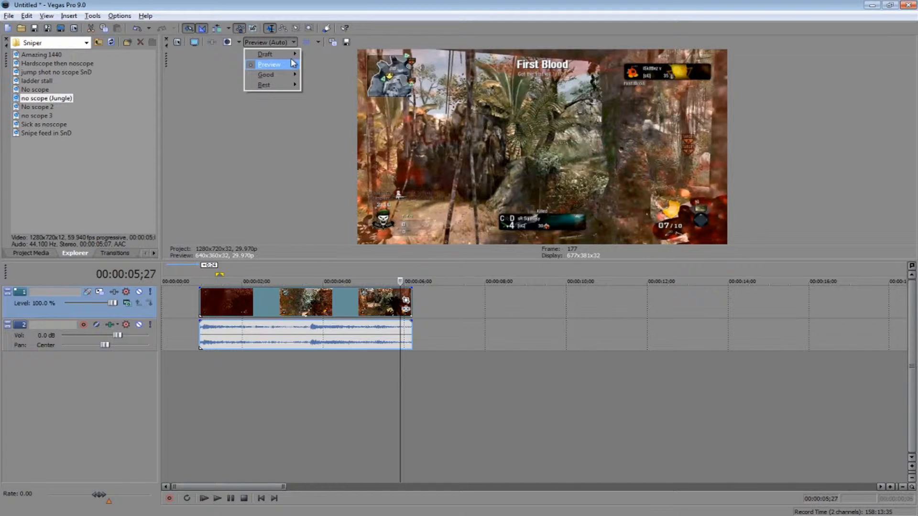
click(266, 42)
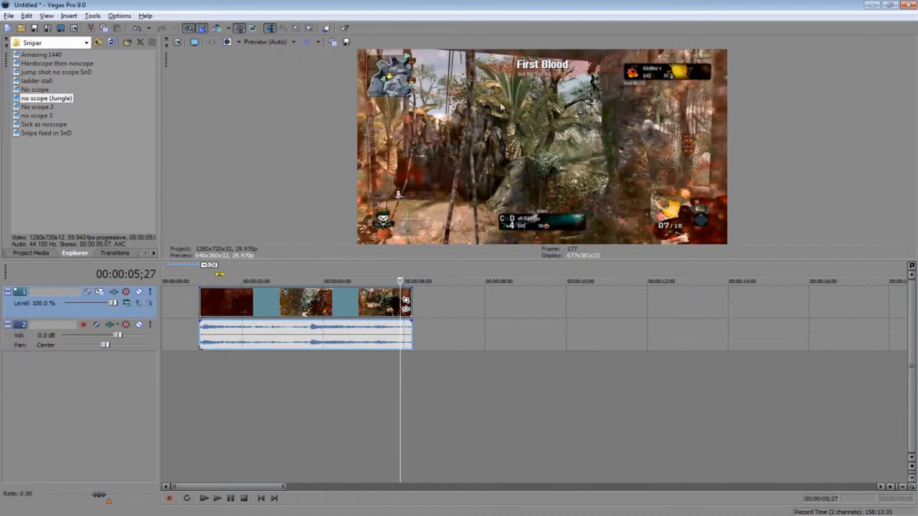
Step: Show the preview full screen and return, and open the project properties and close them without changes
click(194, 43)
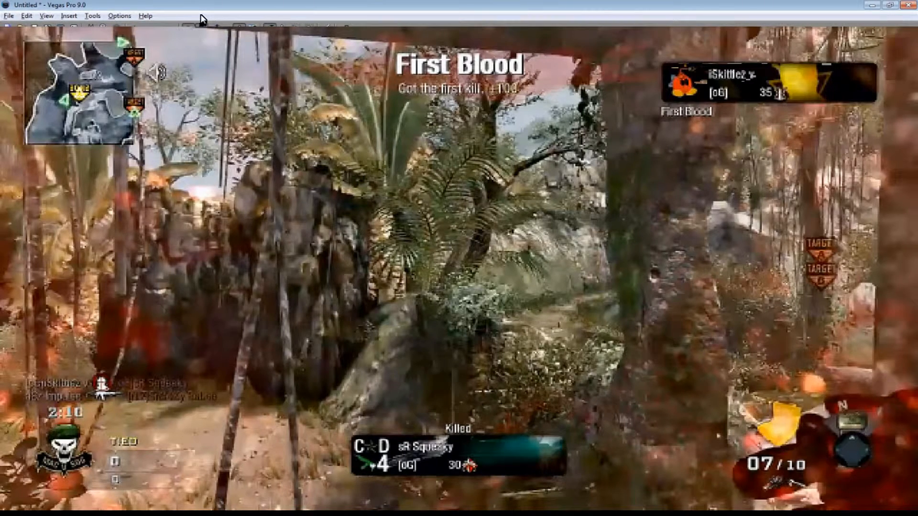
key(Escape)
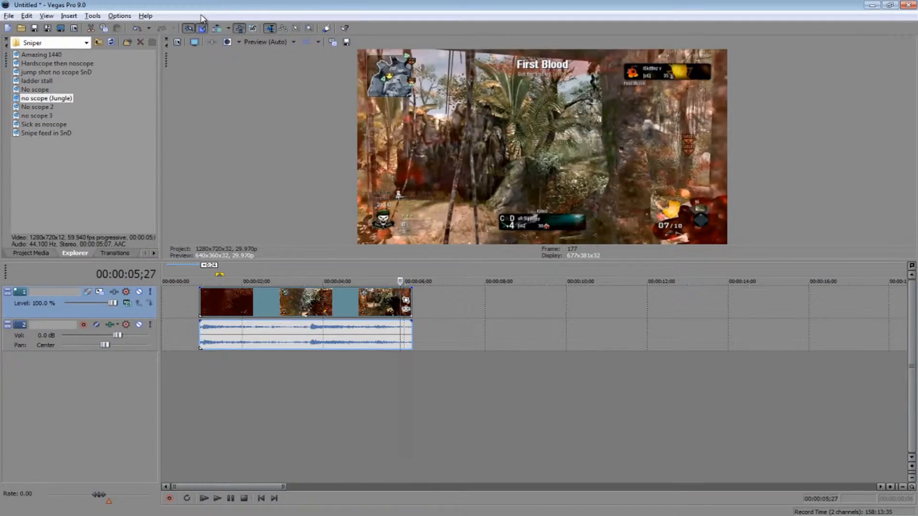
click(178, 42)
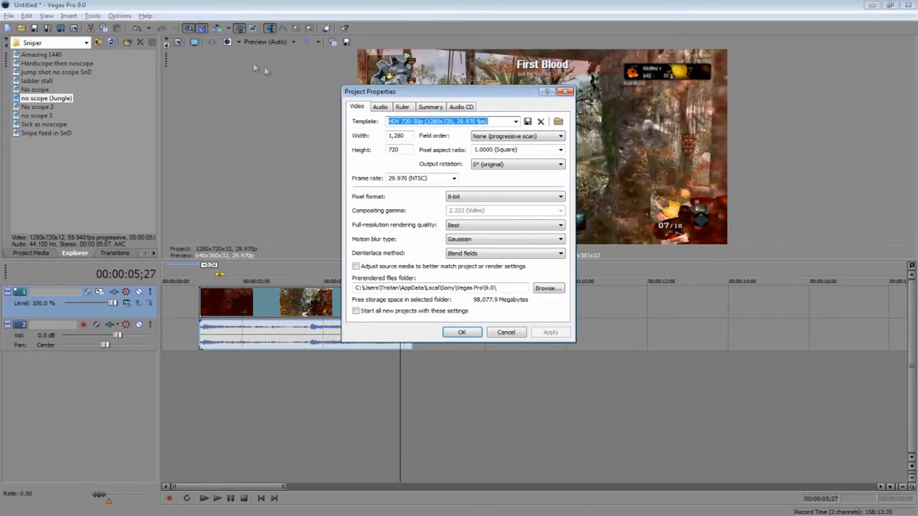
click(564, 93)
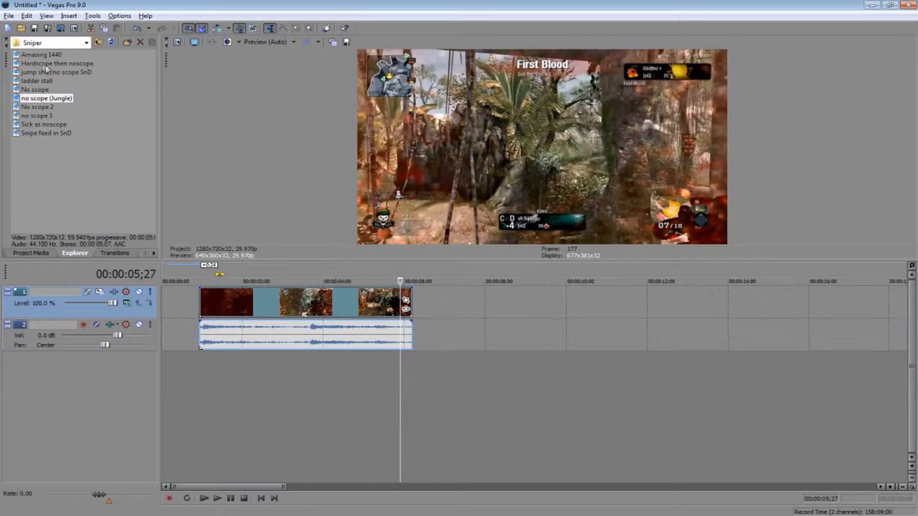
Step: Narrow the Explorer pane to give the video preview more width, and try collapsing and restoring the pane
mouse_move(167, 62)
mouse_down()
mouse_move(240, 82)
mouse_move(271, 118)
mouse_move(283, 88)
mouse_move(176, 61)
mouse_up()
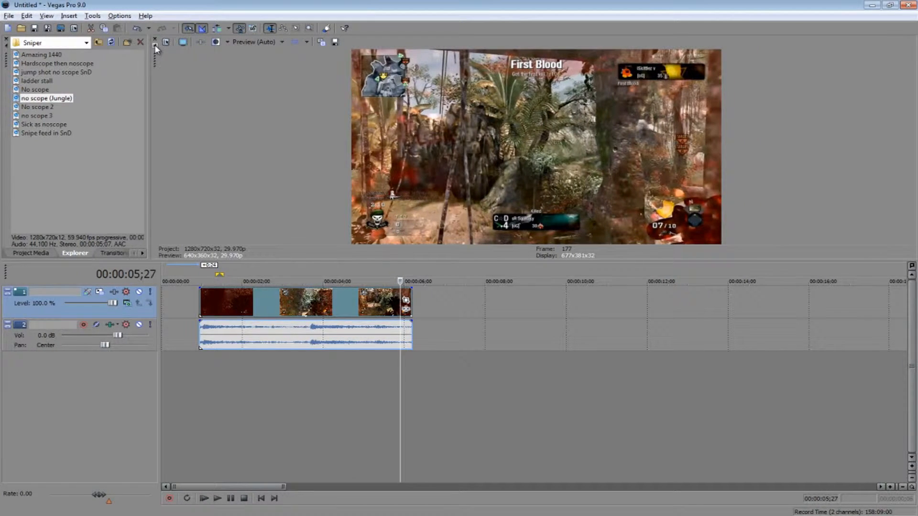
click(155, 42)
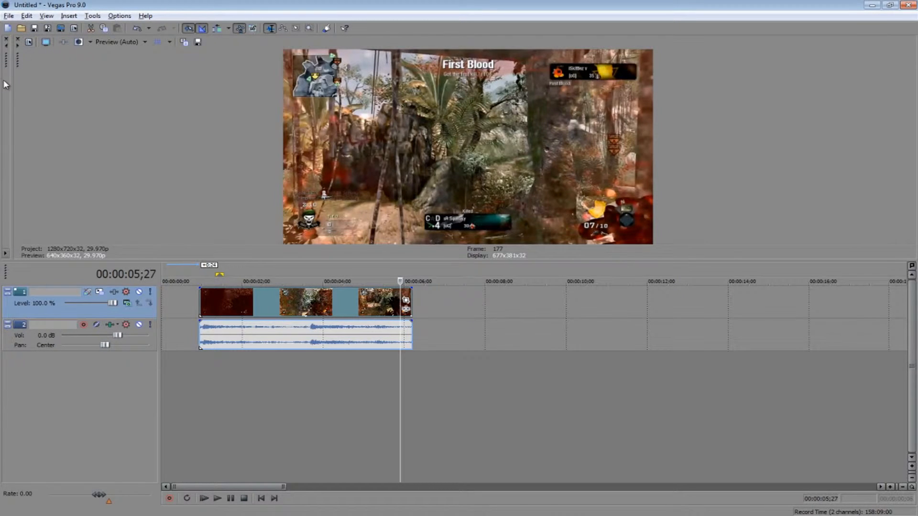
click(18, 45)
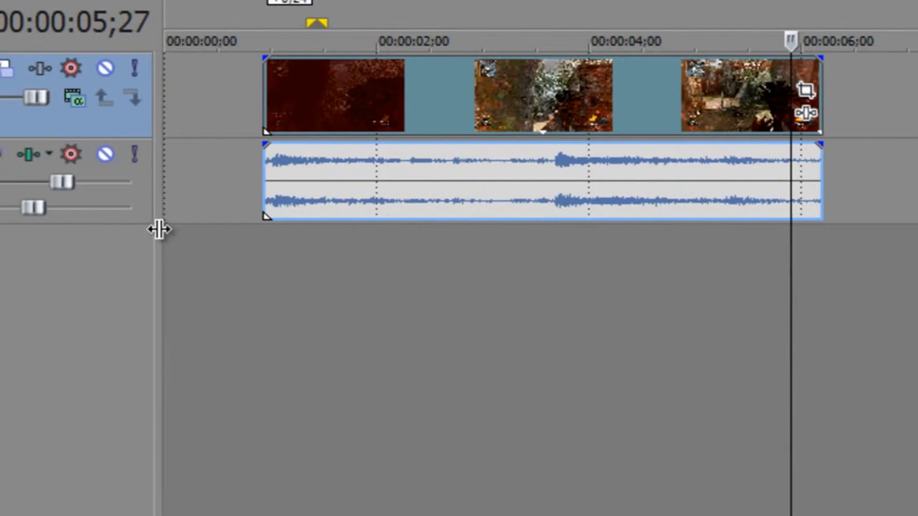
Step: Place the cursor at 00:00:02;17 and examine the compositing modes offered for the video track, without changing the mode
click(431, 93)
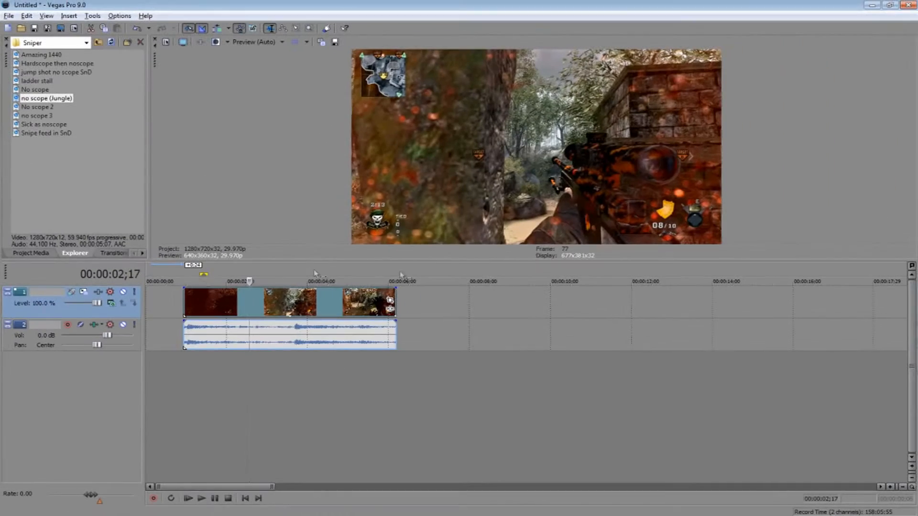
click(111, 303)
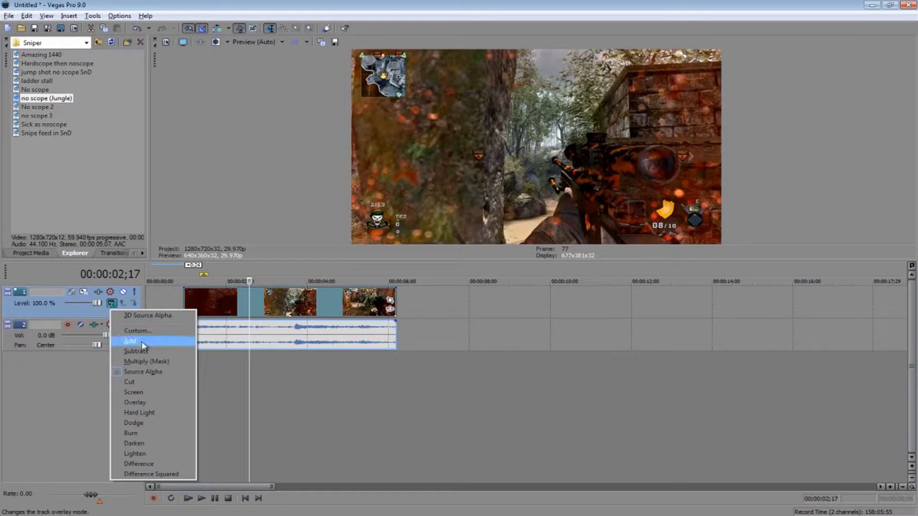
click(123, 293)
Step: Mute the video track and unmute it again
click(123, 293)
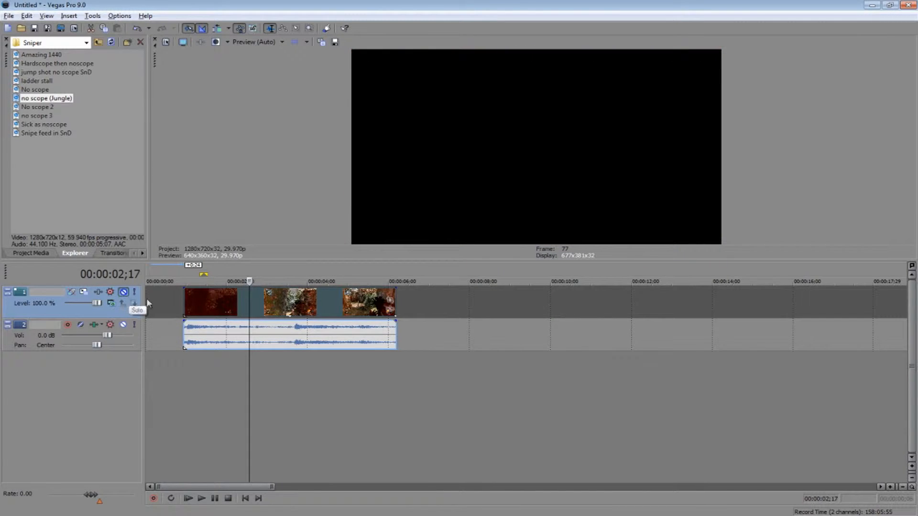
click(123, 292)
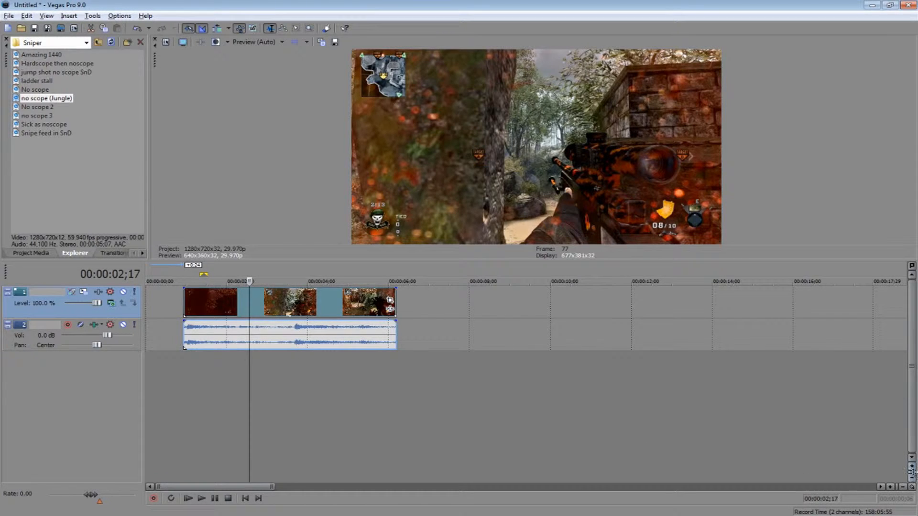
Step: Reduce the height of the timeline tracks slightly and place the cursor on the clip at 00:00:03;22
mouse_move(911, 474)
mouse_down()
mouse_move(894, 425)
mouse_move(904, 486)
mouse_up()
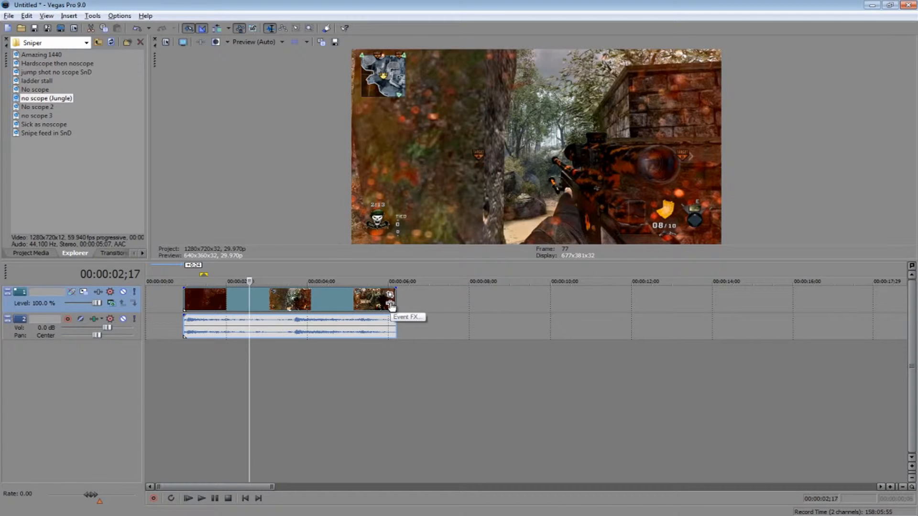
right_click(330, 294)
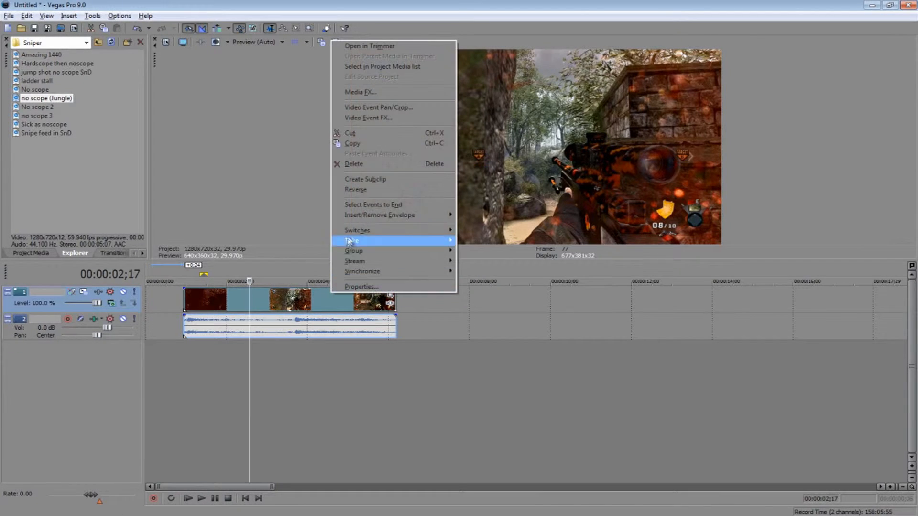
click(354, 374)
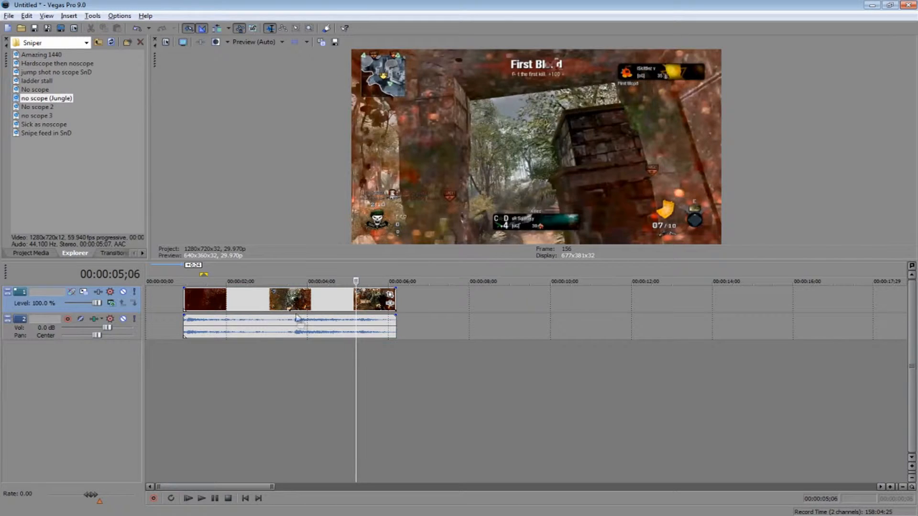
click(297, 317)
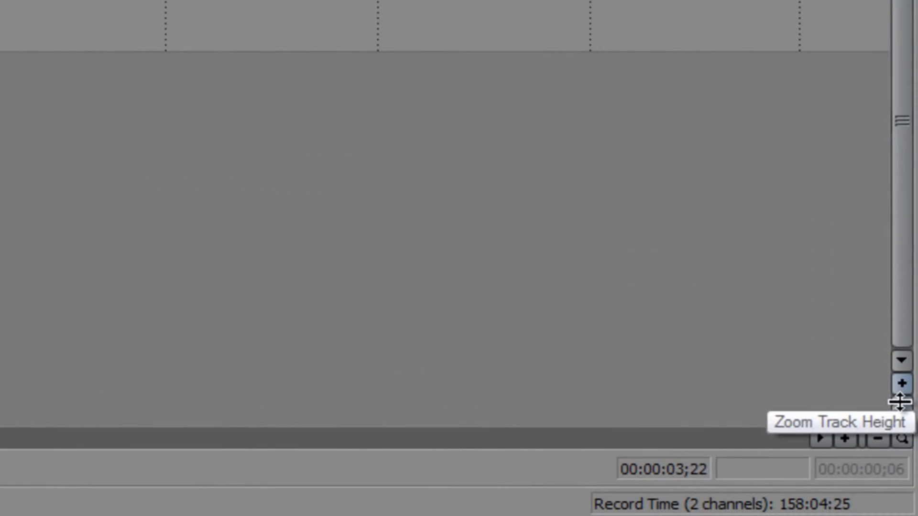
Step: Reduce the height of both tracks further, and make the audio track slightly taller
mouse_move(900, 403)
mouse_down()
mouse_move(902, 437)
mouse_move(887, 349)
mouse_move(885, 455)
mouse_move(885, 400)
mouse_move(892, 417)
mouse_up()
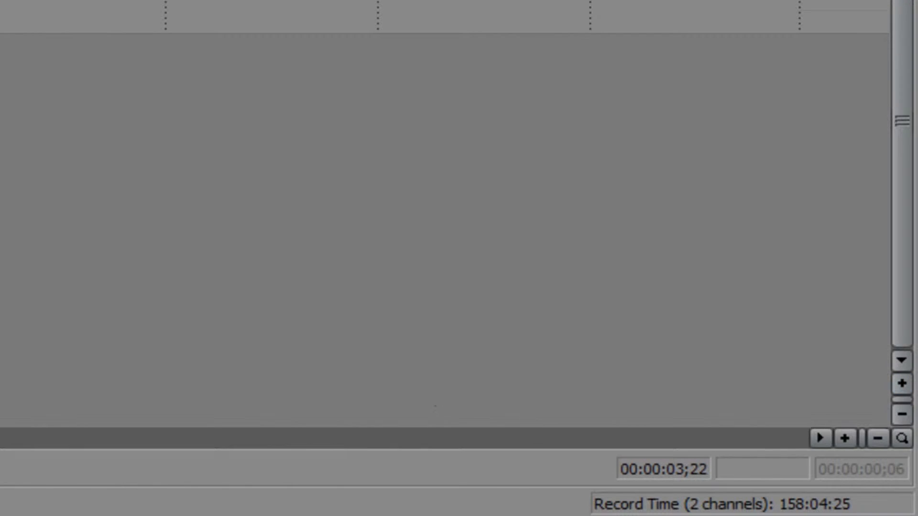
key(ctrl+shift+Up)
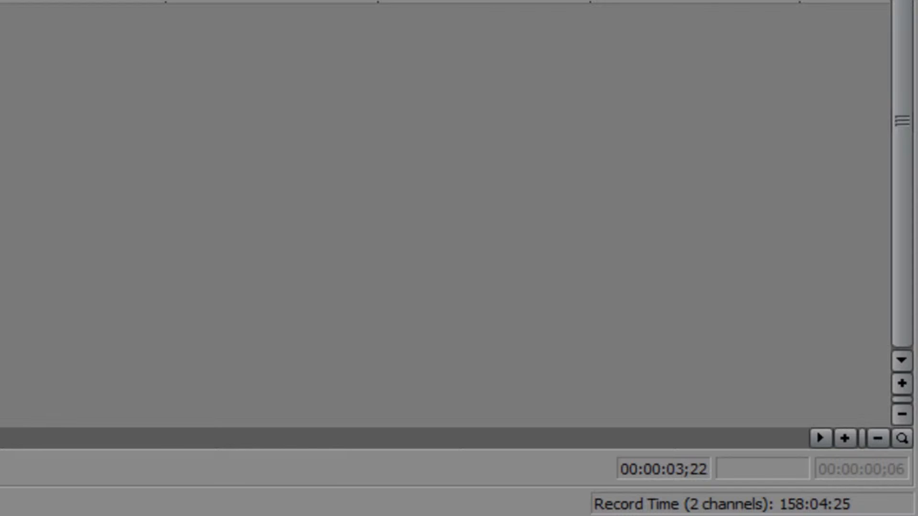
drag(72, 322, 72, 340)
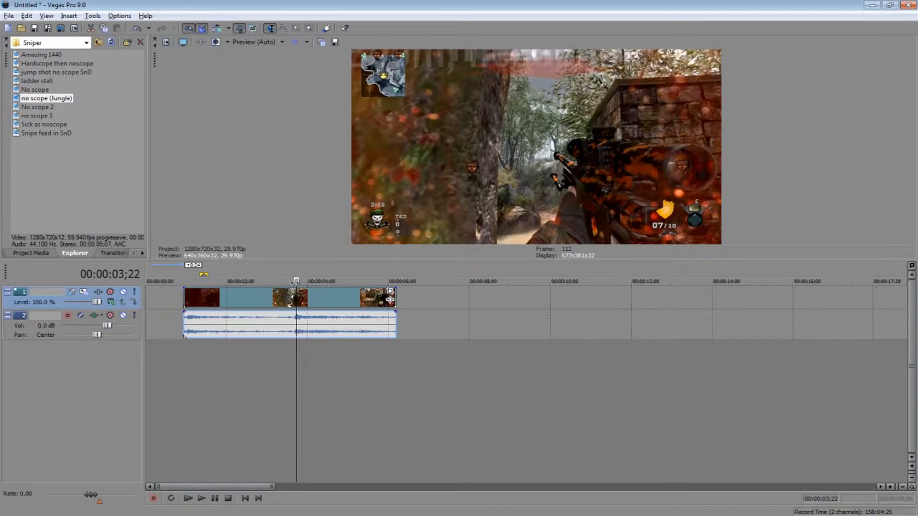
Step: Zoom the timeline in and out around the cursor, ending with the whole clip in view
scroll(301, 297, up, 10)
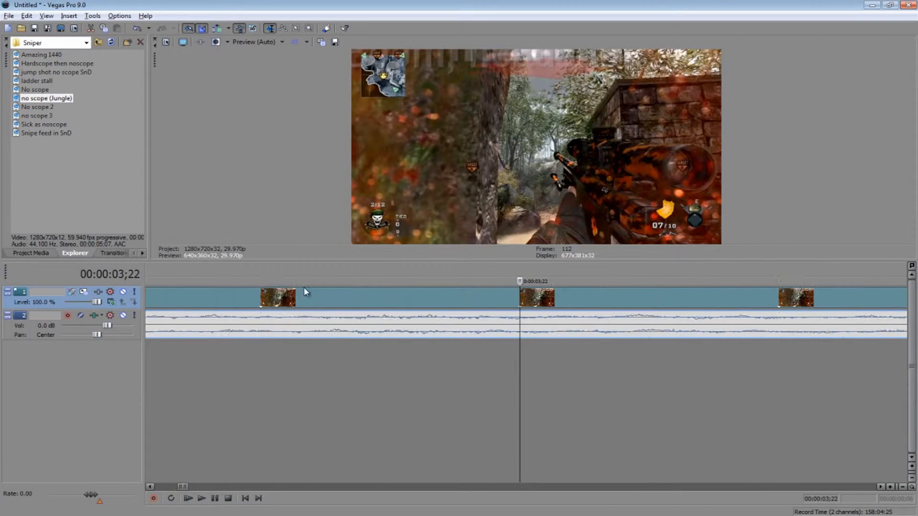
scroll(298, 297, down, 15)
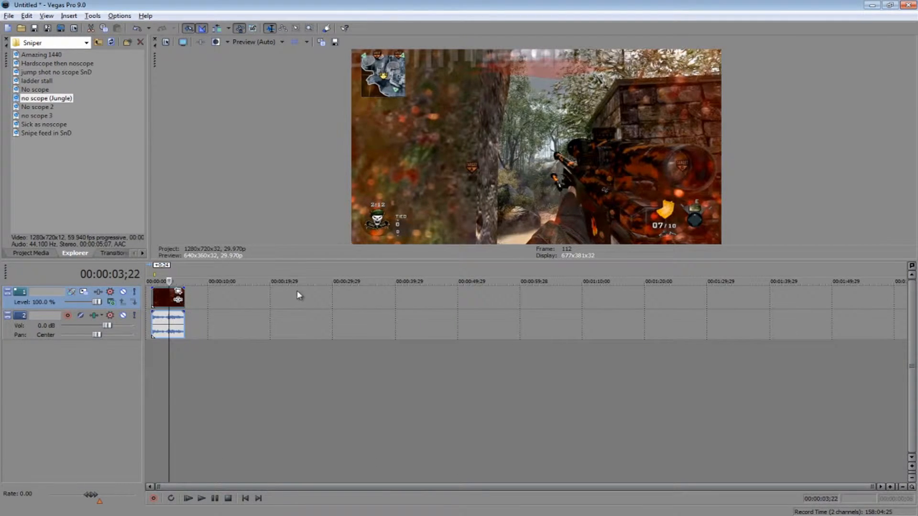
scroll(299, 297, up, 8)
scroll(299, 295, down, 5)
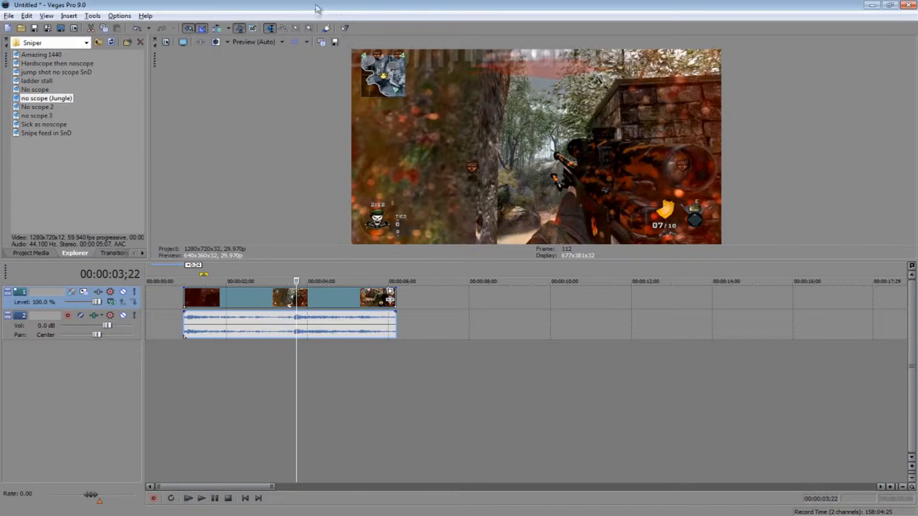
Step: Activate the Zoom Edit tool and try it on the timeline, zooming out to the full overview
click(309, 28)
click(296, 304)
right_click(167, 294)
click(169, 301)
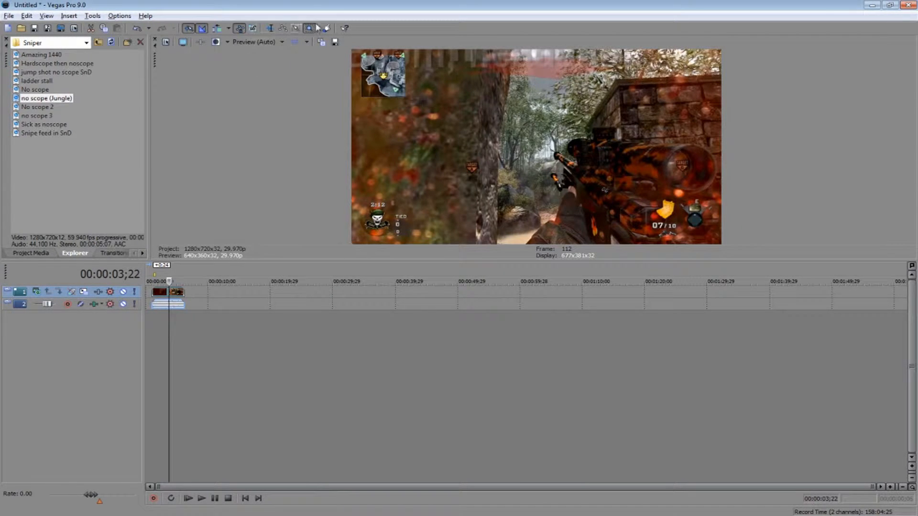
scroll(270, 323, up, 9)
scroll(268, 320, down, 4)
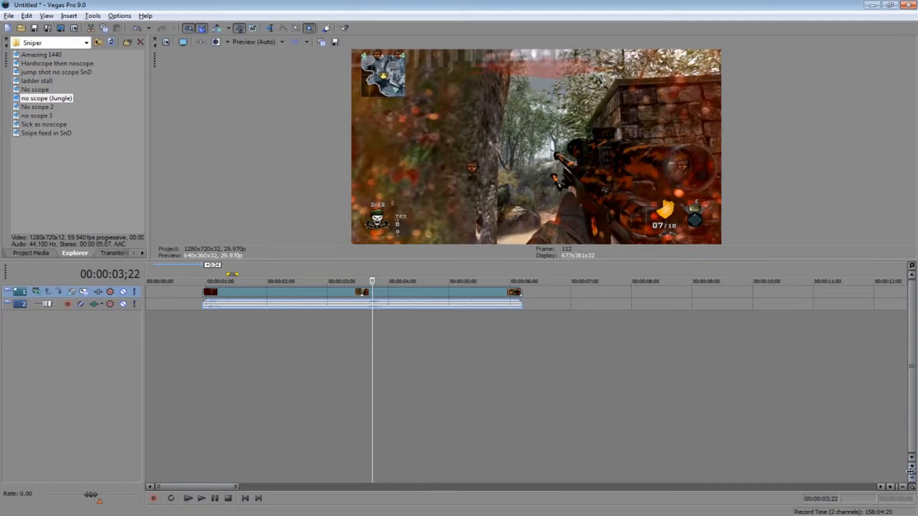
mouse_move(911, 473)
mouse_down()
mouse_move(911, 459)
mouse_move(911, 469)
mouse_up()
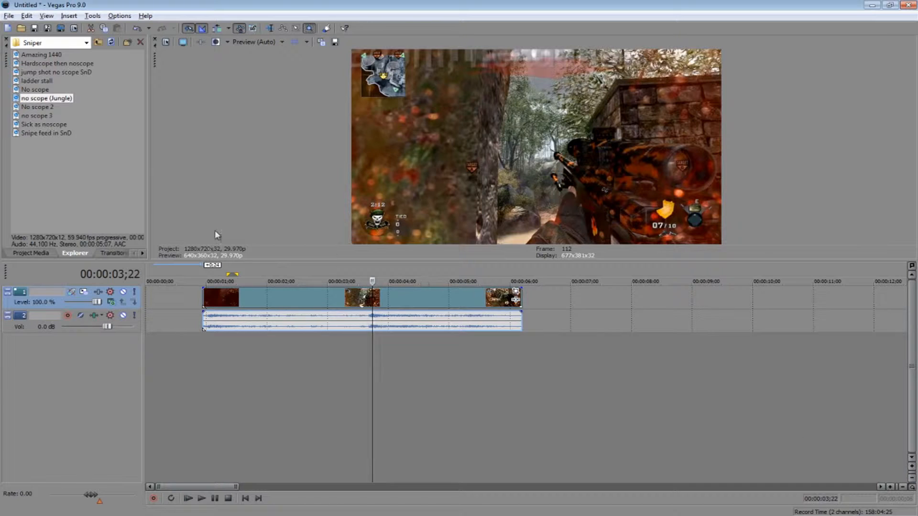
click(269, 303)
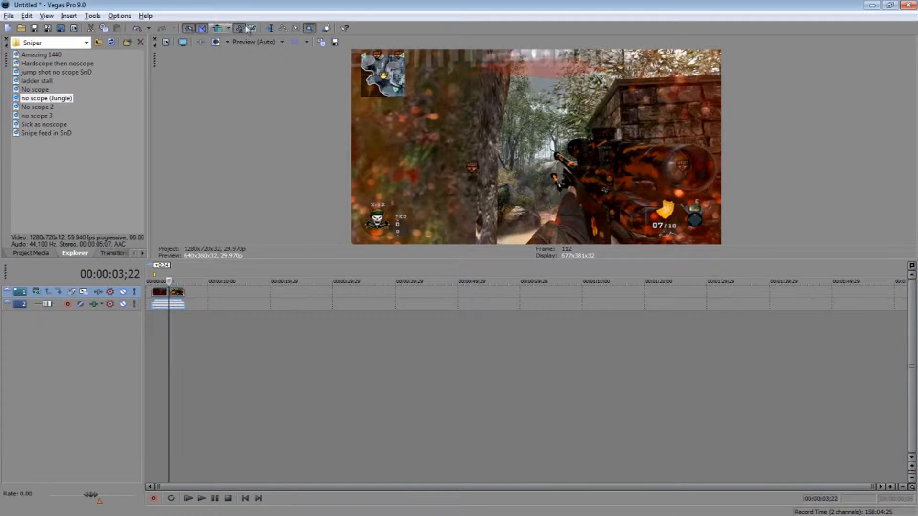
Step: Switch to the Selection Edit tool, try a box selection around the clip, and increase the height of both tracks
click(297, 29)
drag(160, 288, 244, 311)
click(912, 466)
click(912, 467)
click(912, 466)
click(912, 466)
click(912, 466)
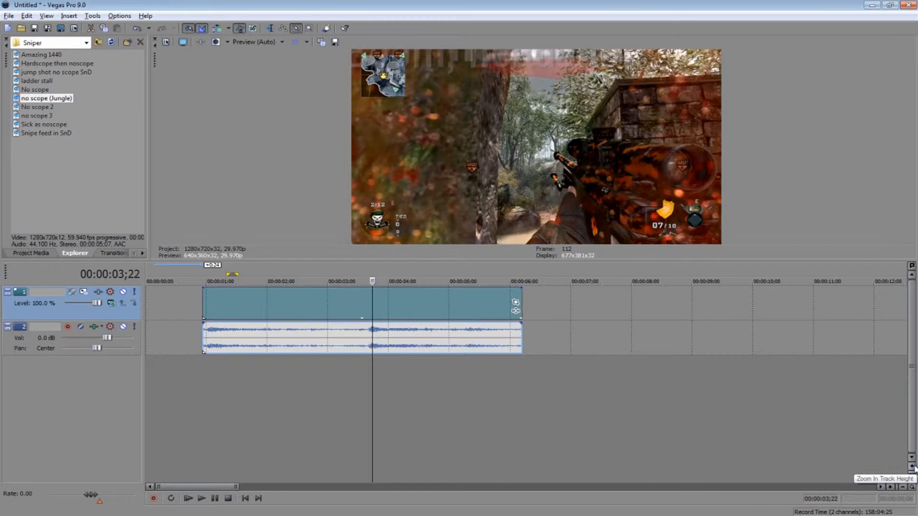
Step: Select the clip's audio and video events in turn, finishing with the audio event selected and the cursor at 00:00:03;21
click(295, 343)
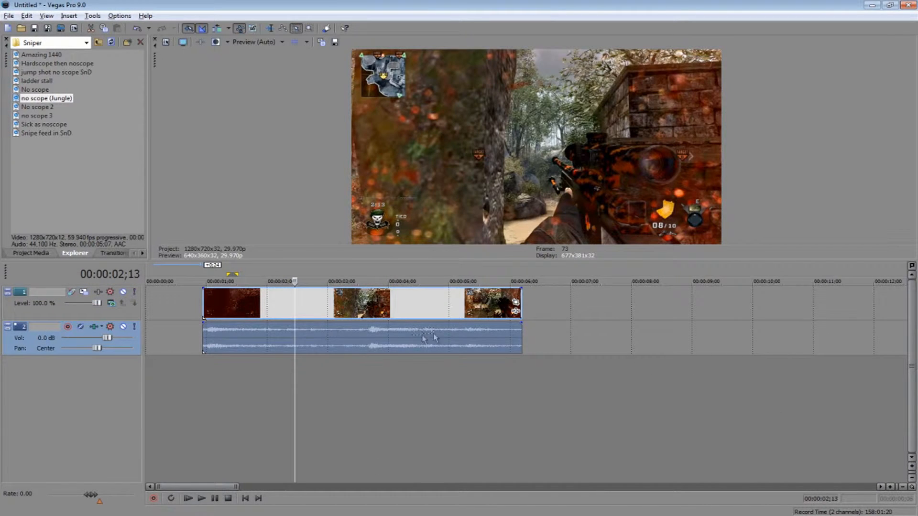
click(344, 311)
click(387, 342)
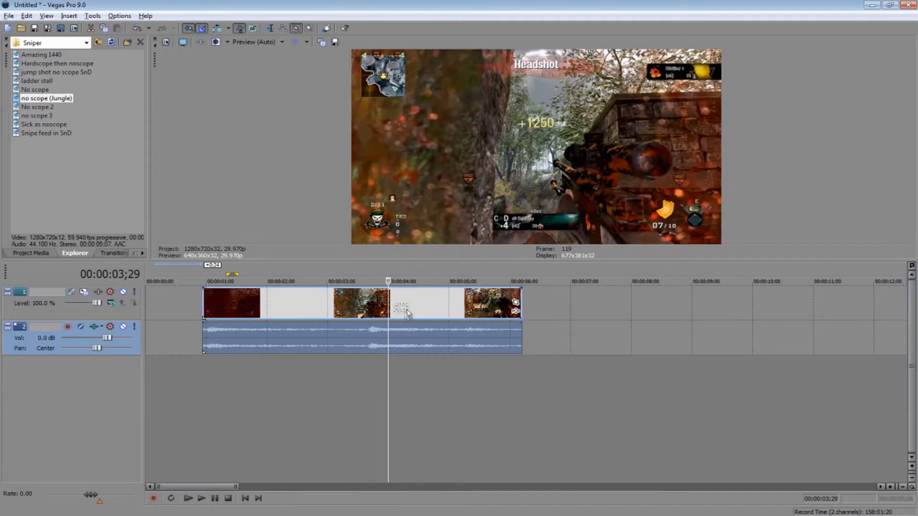
click(410, 311)
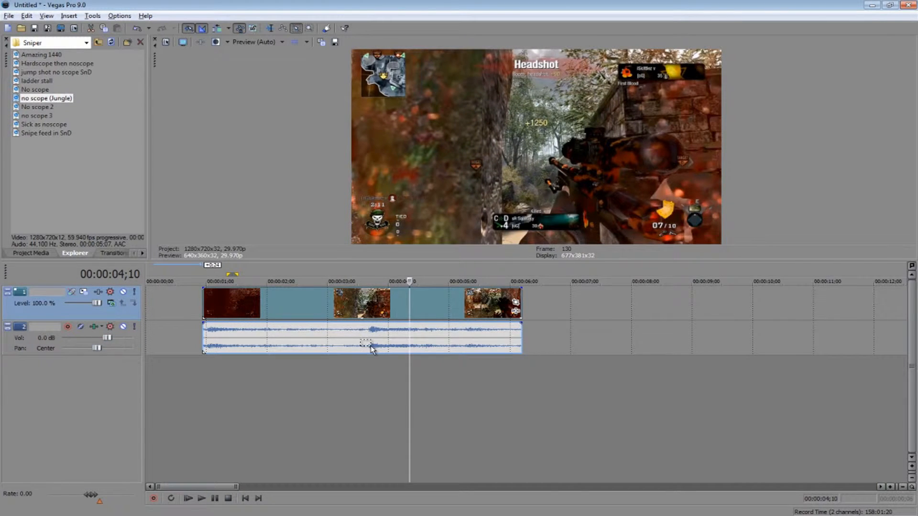
click(372, 346)
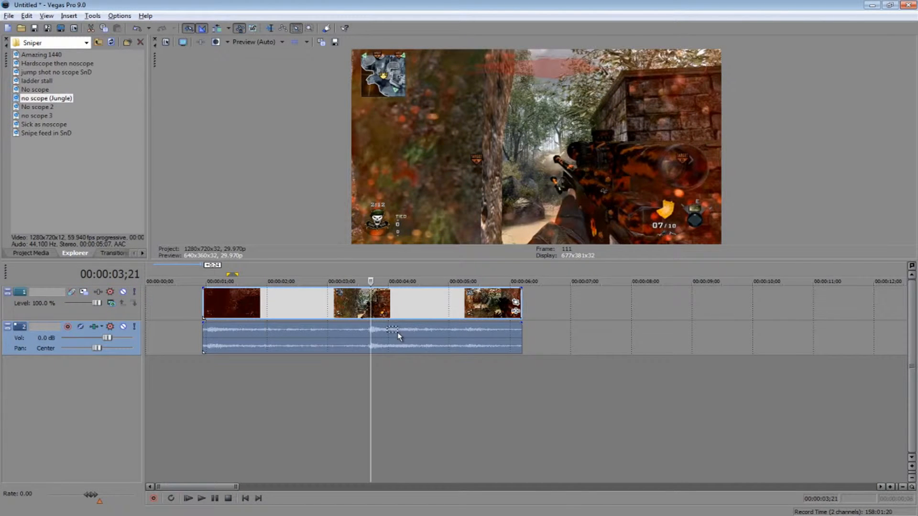
Step: Look over the context options of the audio event and of the video event, without choosing any
right_click(408, 342)
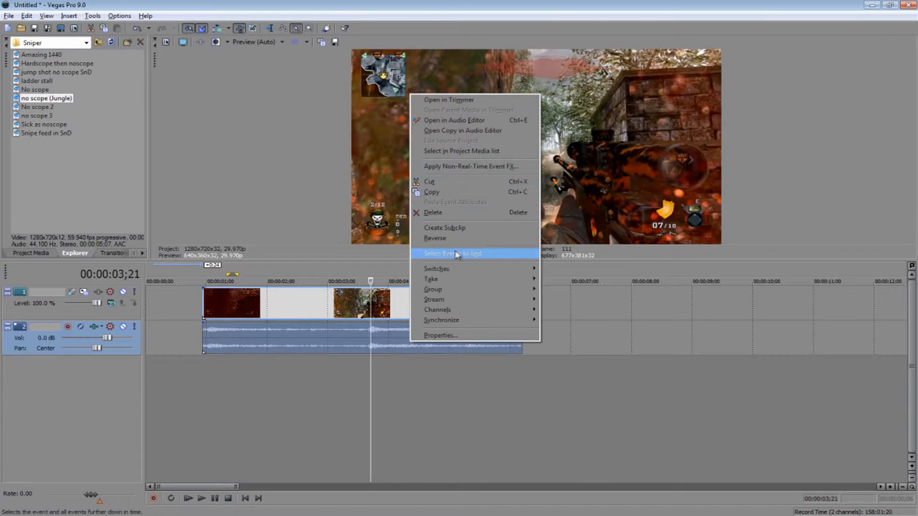
right_click(323, 295)
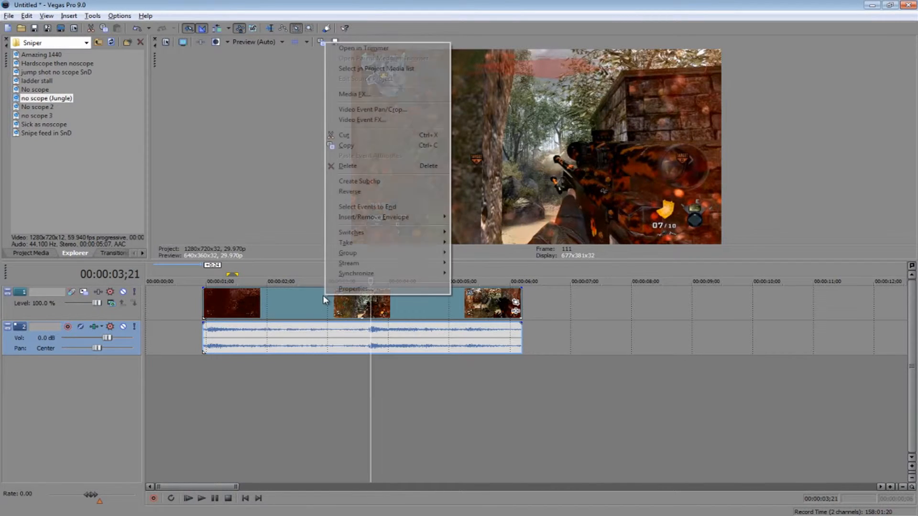
click(307, 332)
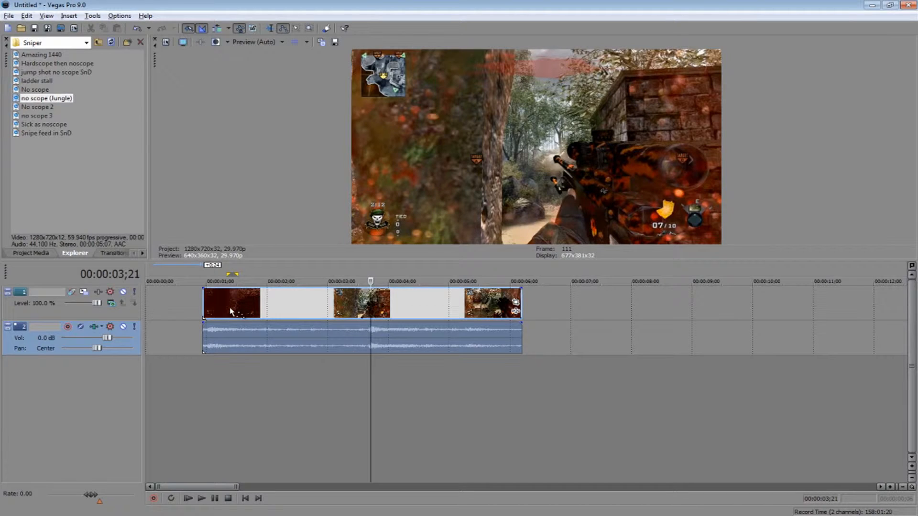
Step: Switch to the Normal Edit tool, add a fade-in of about one second to the video event, and preview points along it
click(272, 28)
click(206, 303)
scroll(211, 302, up, 5)
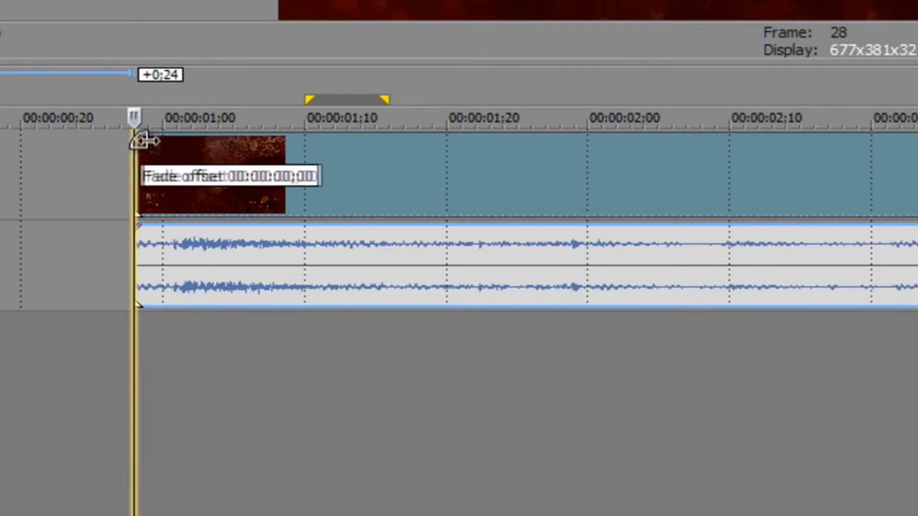
mouse_move(144, 140)
mouse_down()
mouse_move(480, 162)
mouse_move(608, 139)
mouse_move(560, 137)
mouse_up()
click(390, 172)
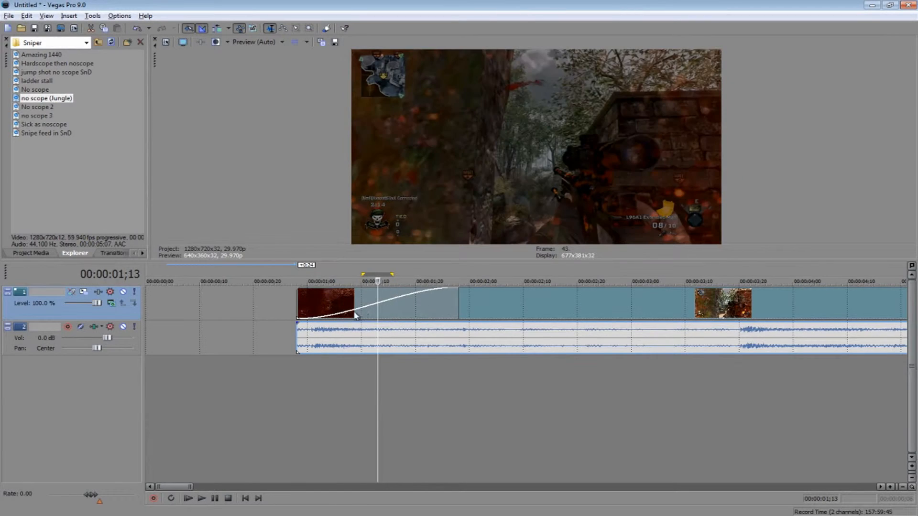
drag(354, 312, 464, 304)
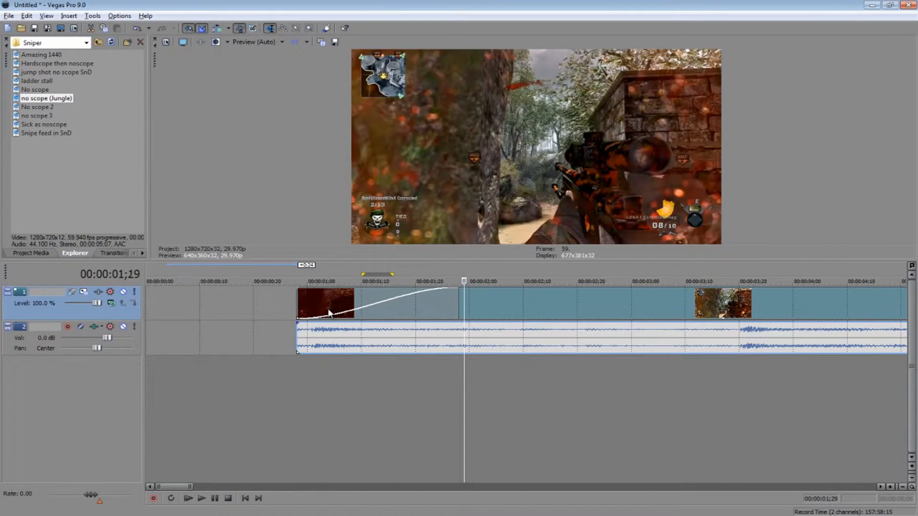
Step: Insert the NewBlue 3D Box Explode transition on the video event's fade-in, and shift the clip about one frame later
right_click(392, 297)
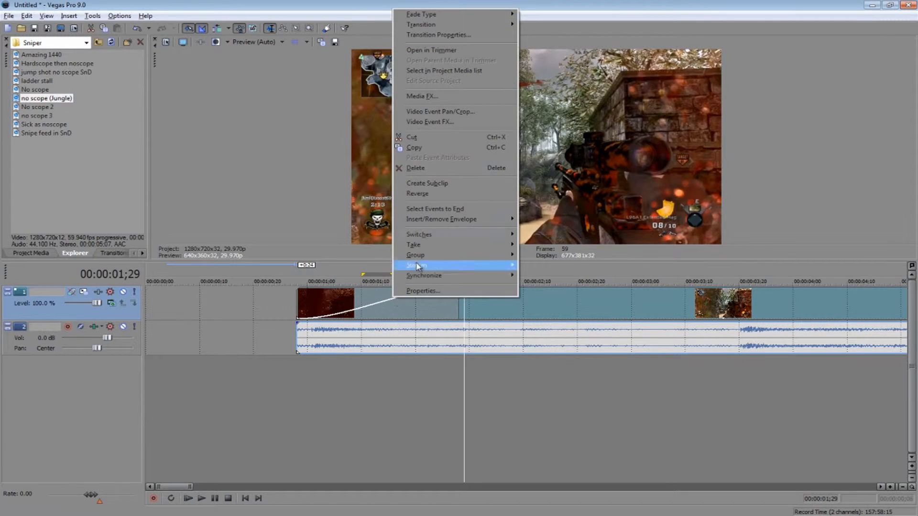
mouse_move(490, 19)
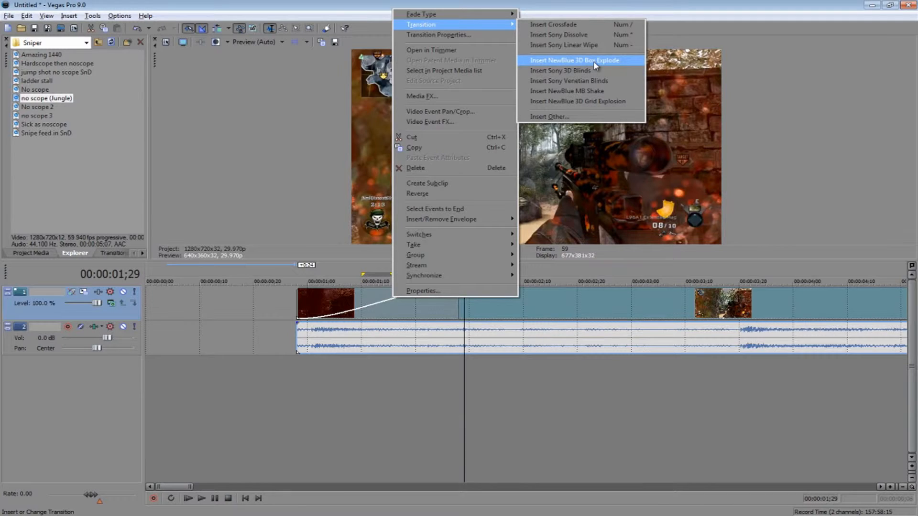
click(595, 62)
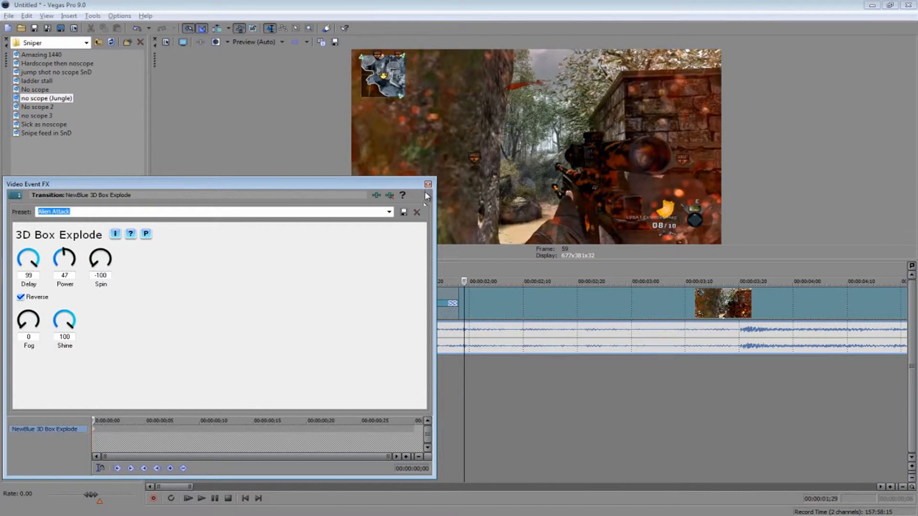
click(428, 184)
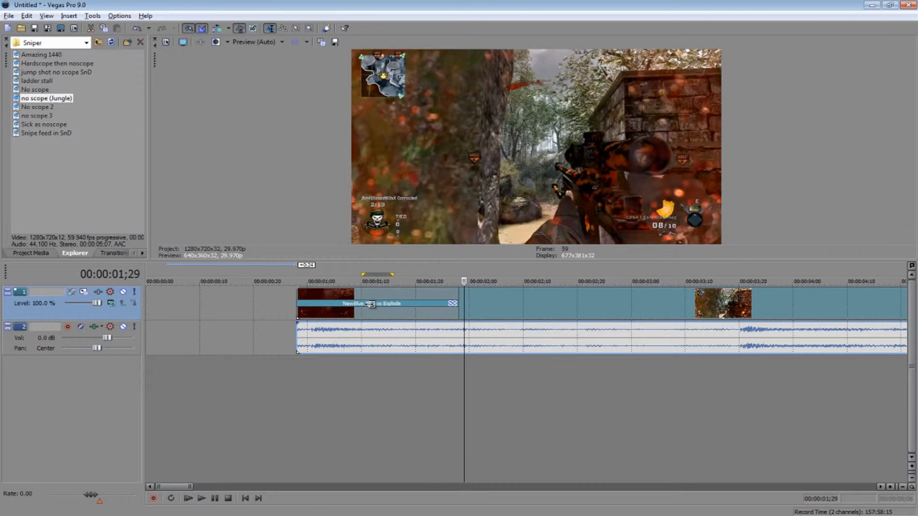
drag(370, 304, 376, 304)
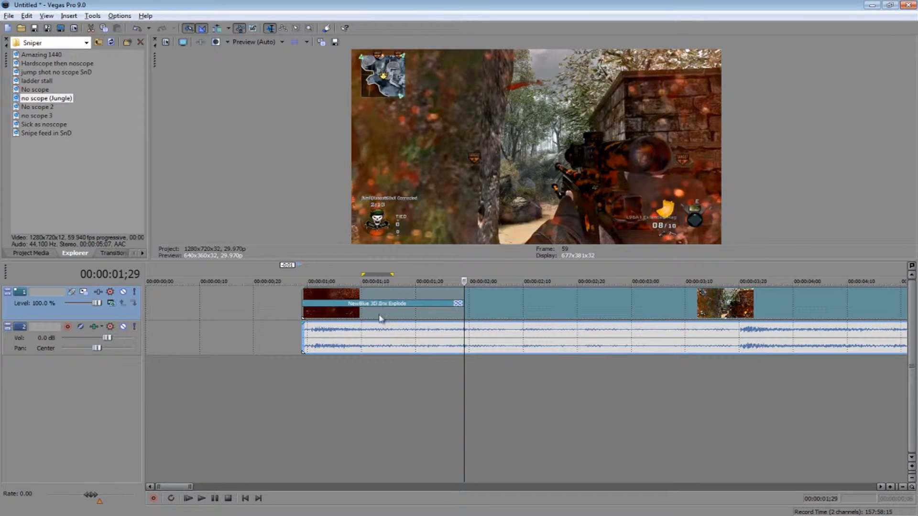
Step: Examine the 3D Box Explode transition in the preview at several points between the clip's start and the transition's end
click(378, 318)
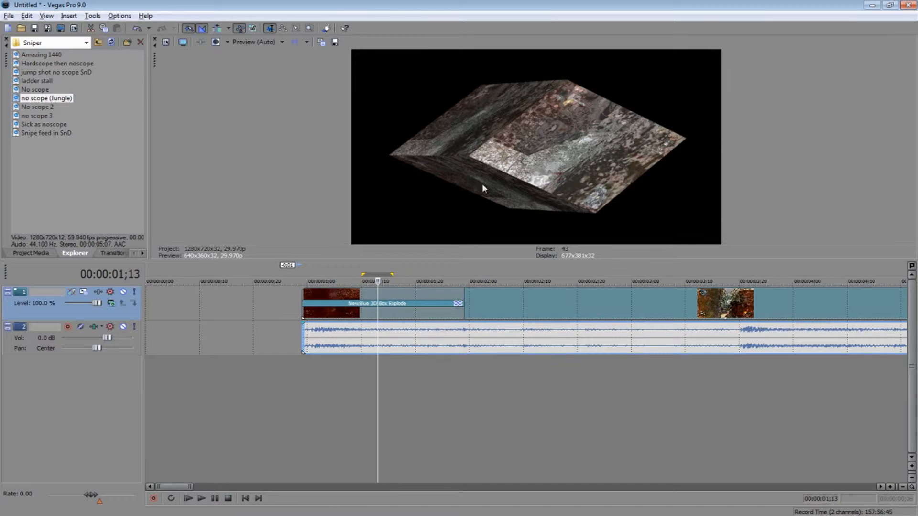
click(404, 303)
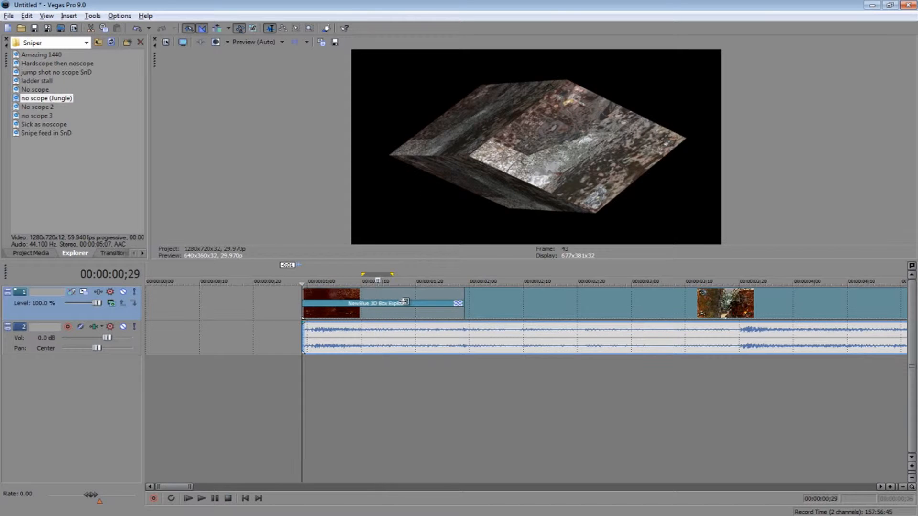
click(417, 298)
click(433, 312)
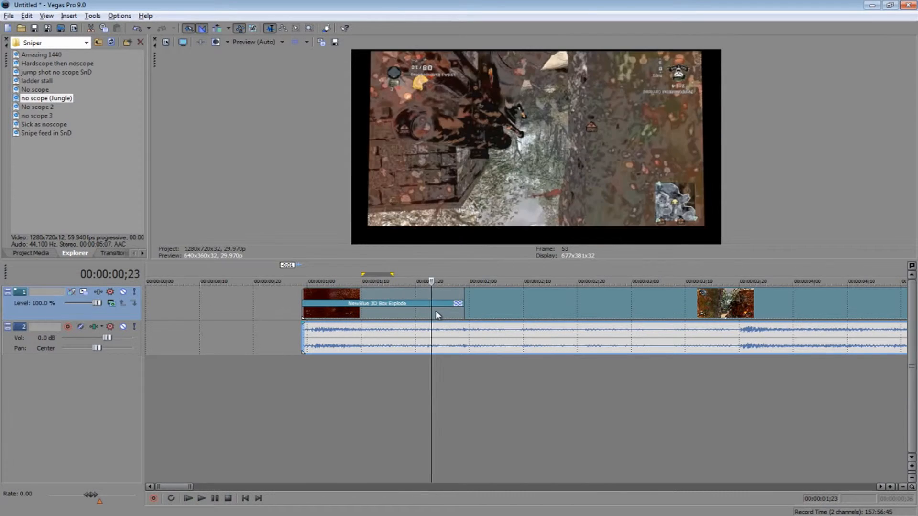
click(448, 318)
click(460, 317)
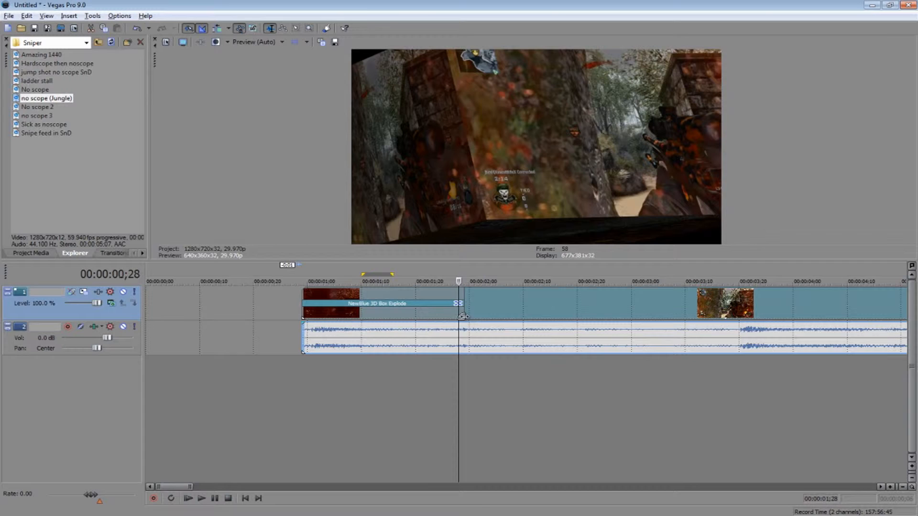
click(378, 321)
click(324, 316)
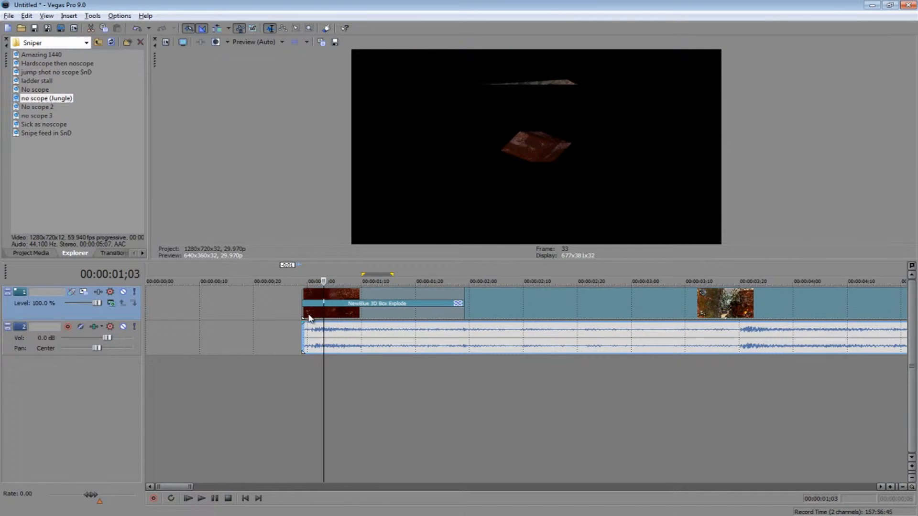
click(309, 317)
click(345, 319)
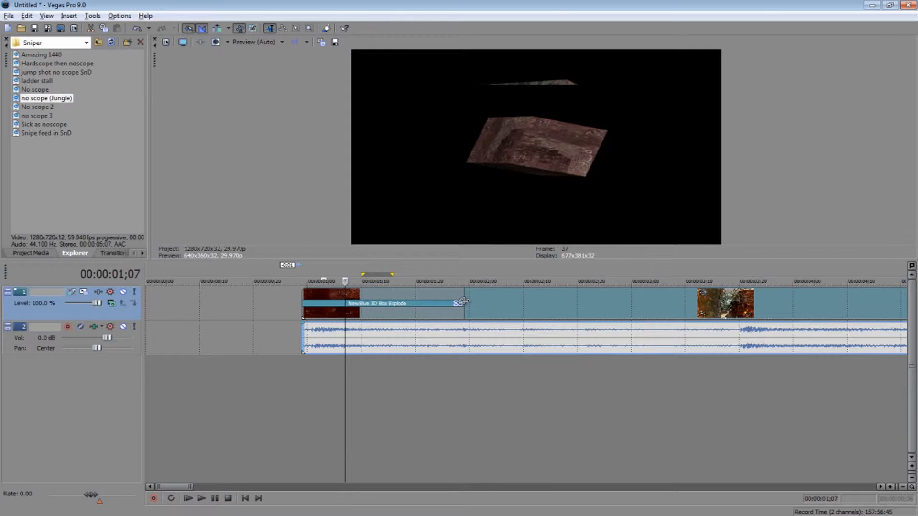
Step: Shorten the fade-in transition to end at about 00:00:01;20, and open its transition properties to look over the available presets
drag(463, 301, 398, 304)
drag(493, 253, 515, 252)
right_click(457, 250)
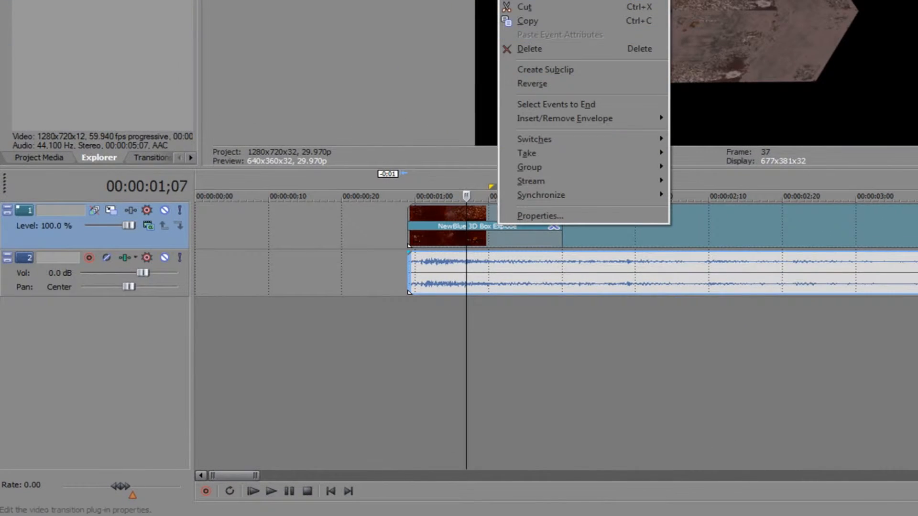
click(541, 216)
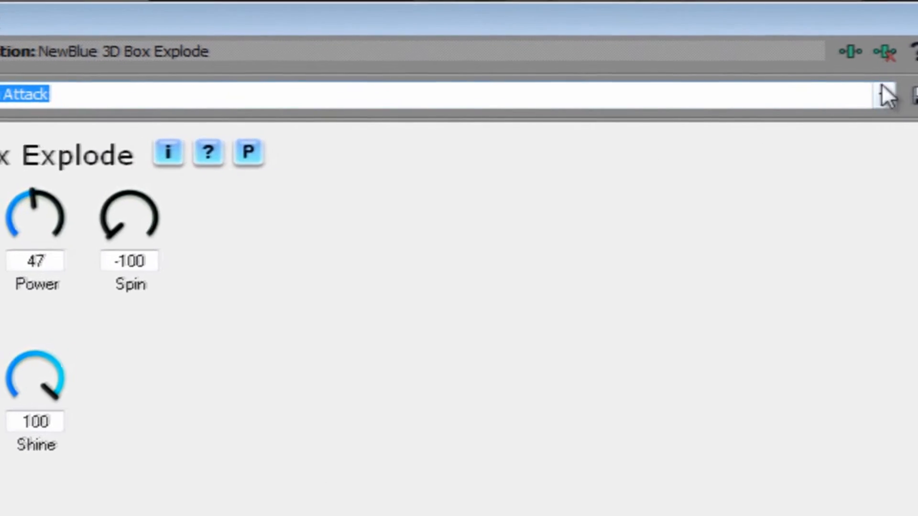
click(750, 101)
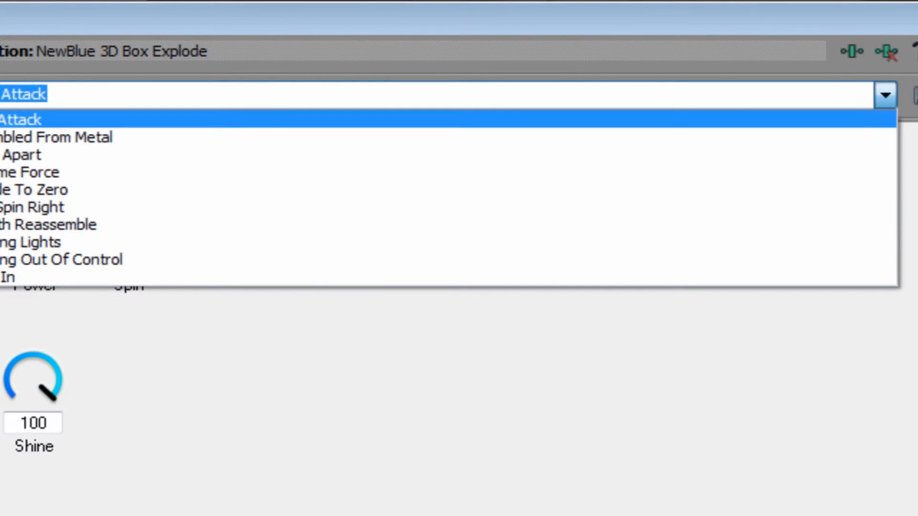
click(891, 91)
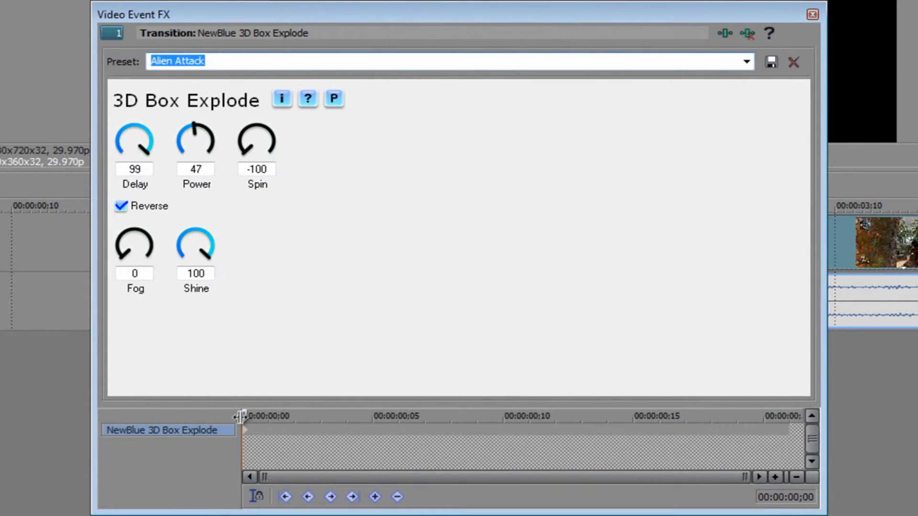
Step: Move the transition's first keyframe to 00:00:00;03 on the effect timeline
drag(244, 415, 316, 423)
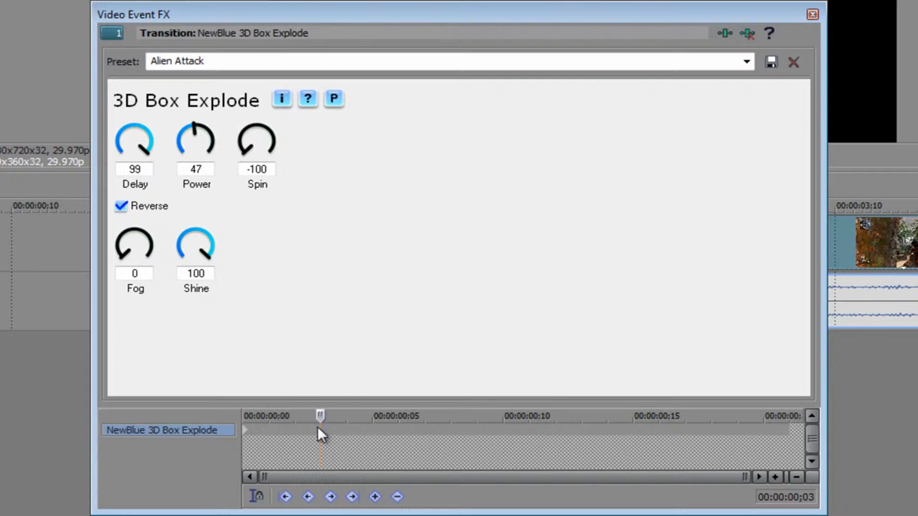
scroll(336, 437, up, 6)
scroll(331, 429, down, 6)
scroll(263, 441, up, 3)
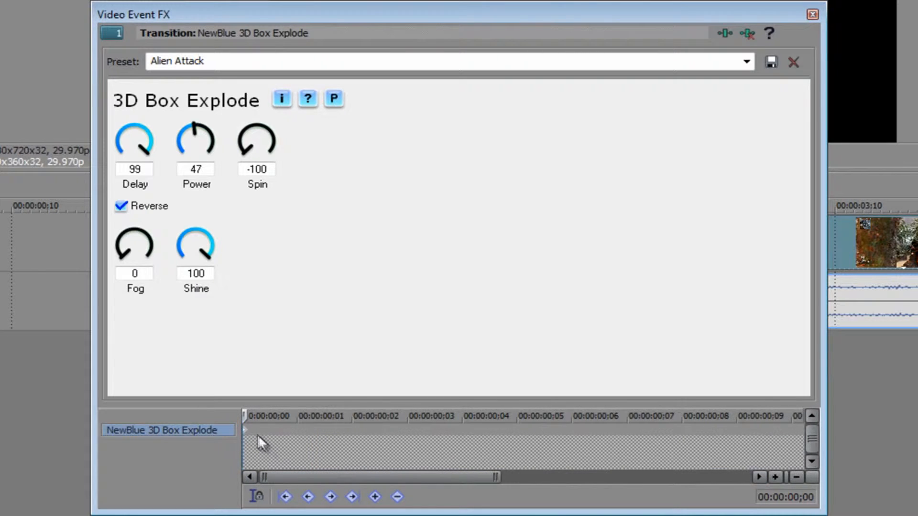
drag(250, 432, 408, 432)
scroll(414, 435, up, 5)
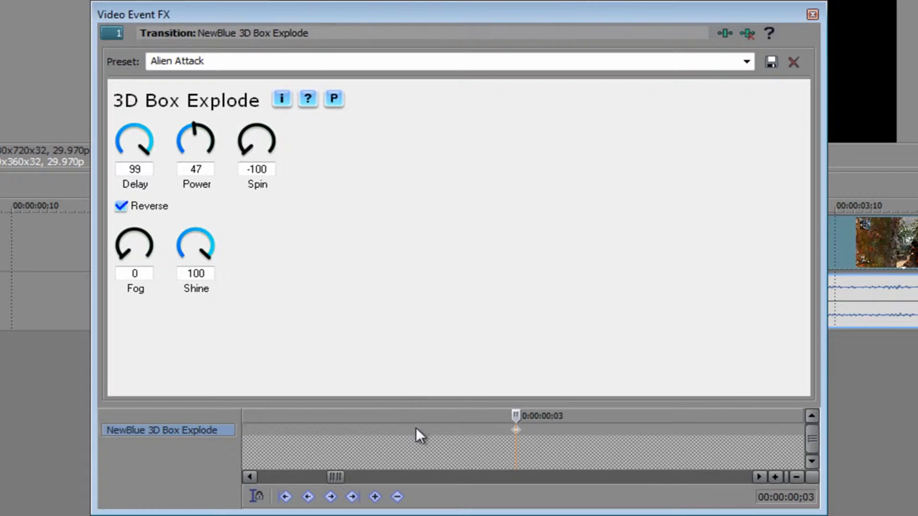
scroll(408, 429, down, 4)
scroll(409, 425, up, 2)
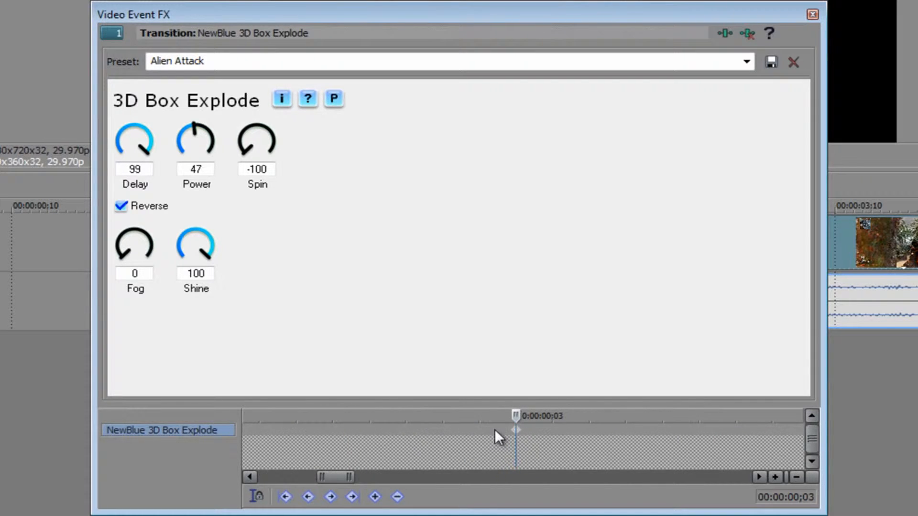
scroll(424, 430, down, 3)
scroll(421, 432, down, 4)
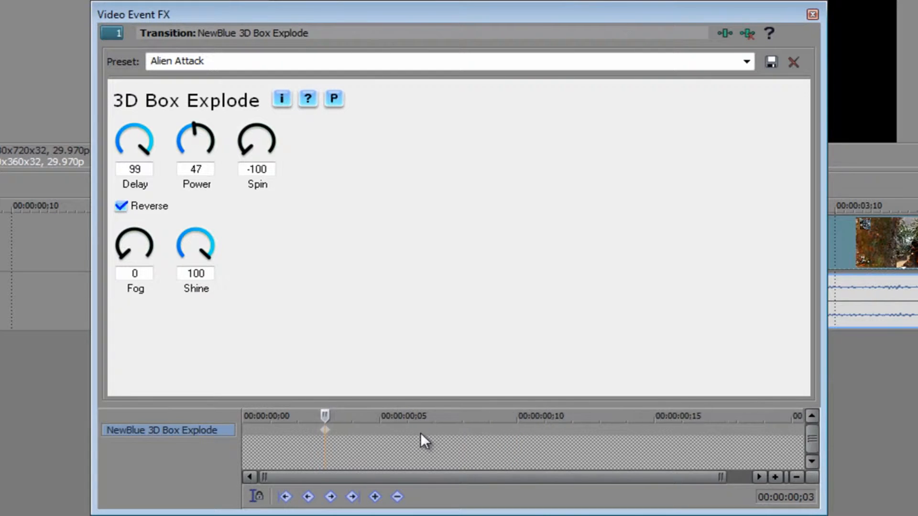
Step: Add a second transition keyframe at about 00:00:00;08, and return to the keyframe at 00:00:00;03
drag(326, 415, 373, 416)
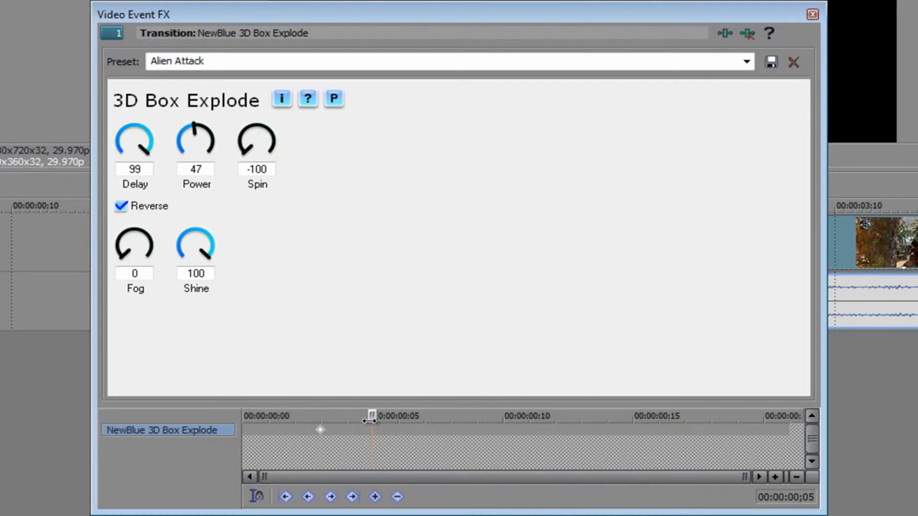
scroll(364, 437, up, 5)
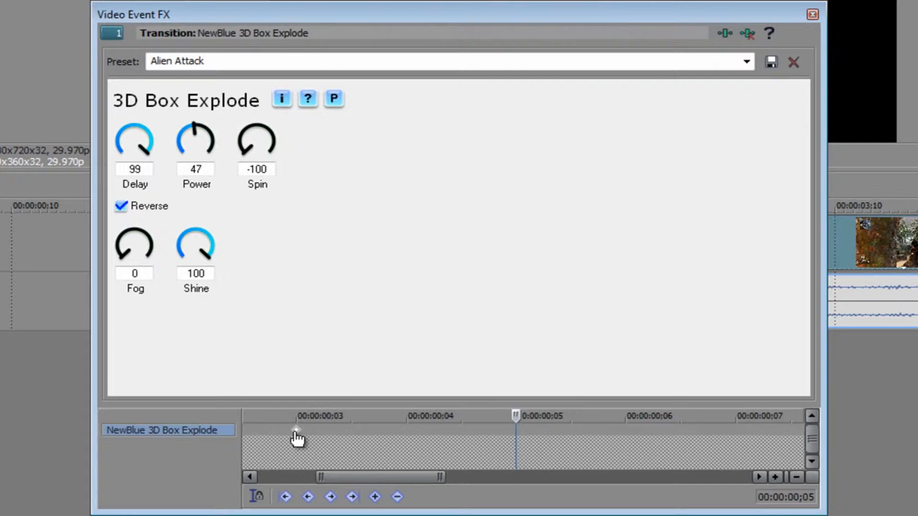
click(297, 433)
scroll(299, 432, down, 5)
click(445, 432)
click(375, 497)
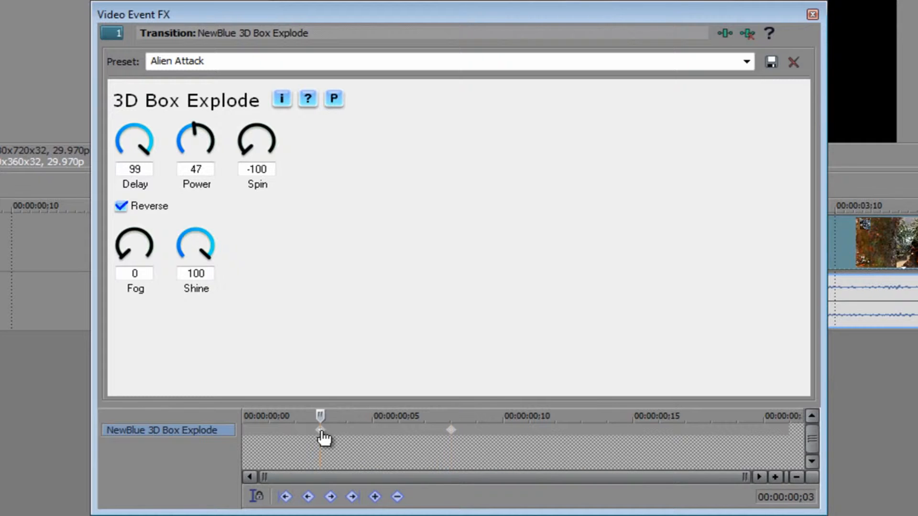
Step: Apply the Recede To Zero preset to the keyframe at 00:00:00;03
click(745, 62)
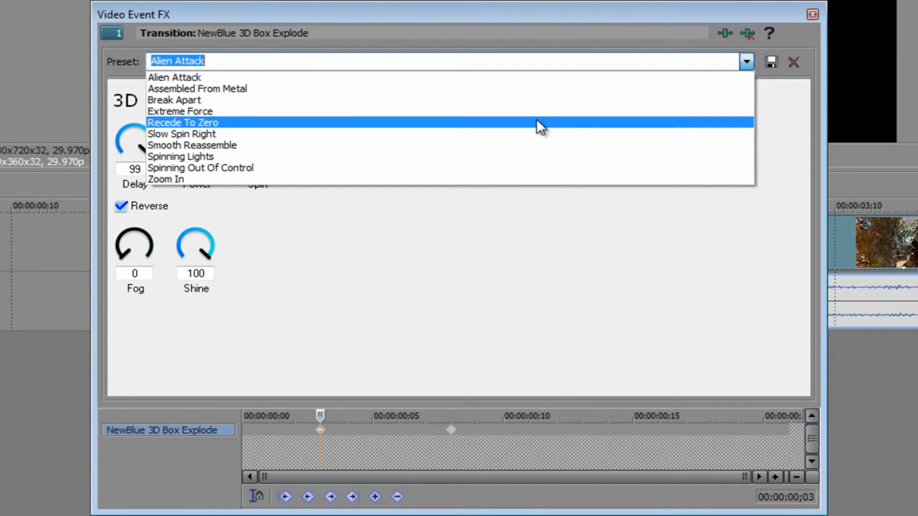
click(537, 123)
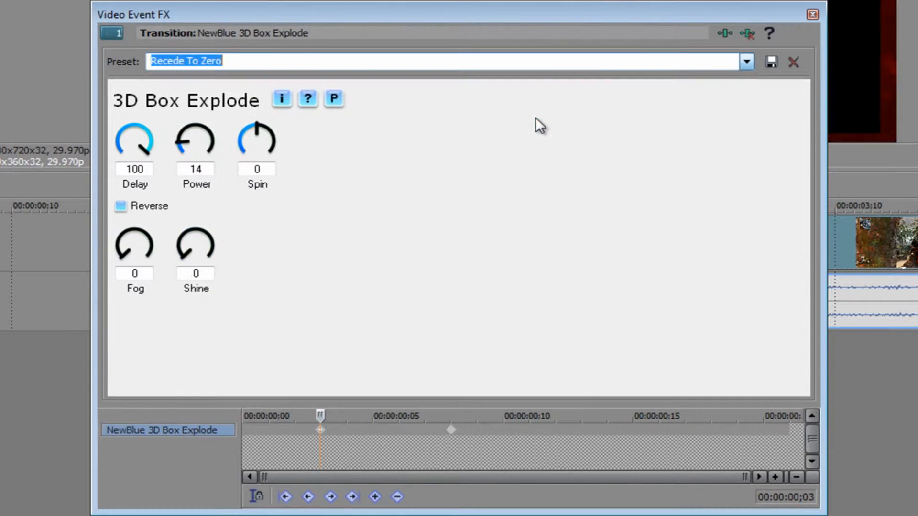
click(747, 62)
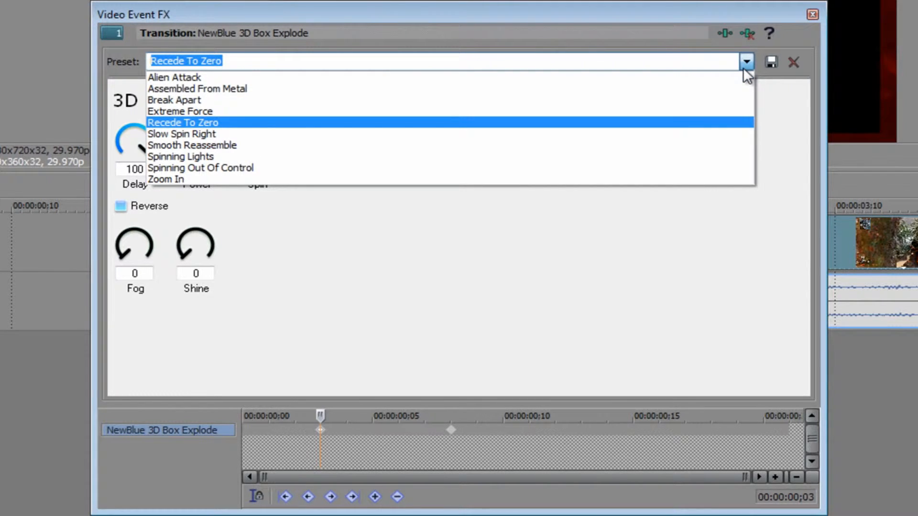
click(747, 67)
Step: Set the first keyframe's Delay and Power to 0, and try Spin at -100 before setting it back to 0
drag(154, 158, 200, 135)
drag(143, 144, 116, 172)
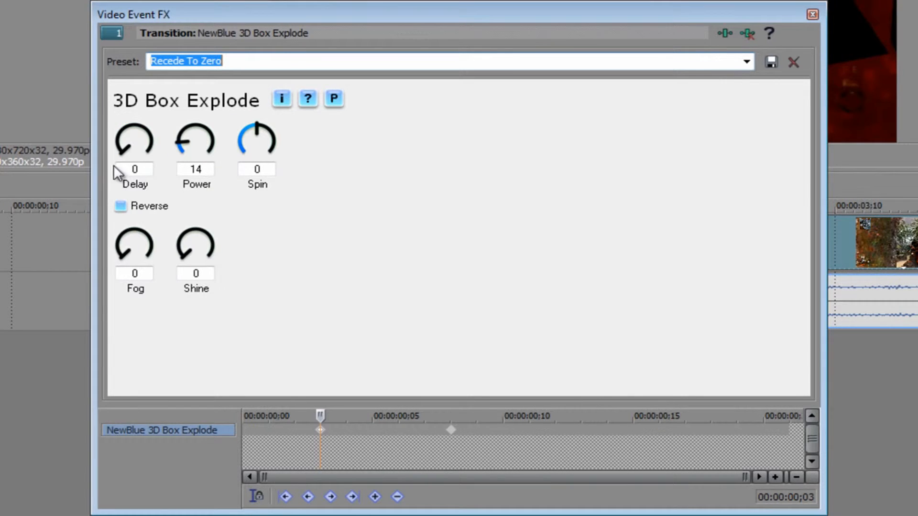
drag(195, 153, 188, 176)
drag(239, 158, 240, 208)
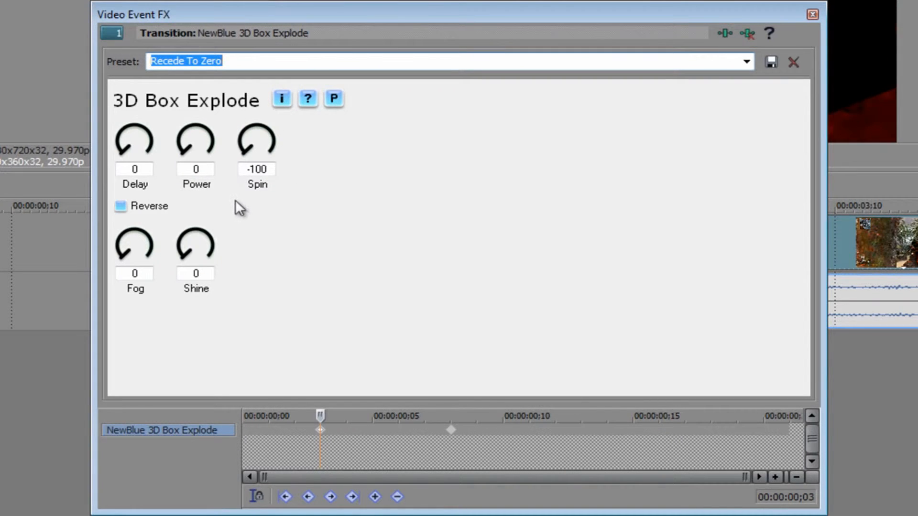
drag(240, 152, 258, 130)
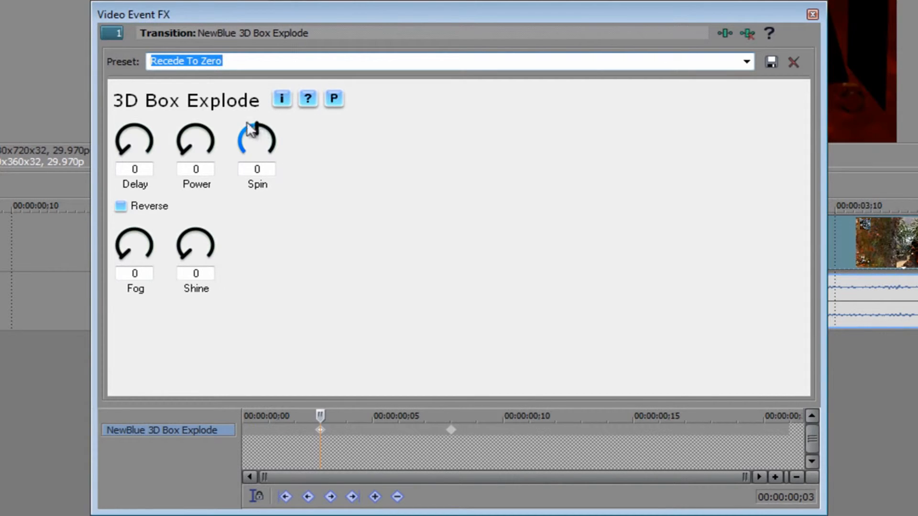
click(142, 210)
click(143, 211)
click(747, 62)
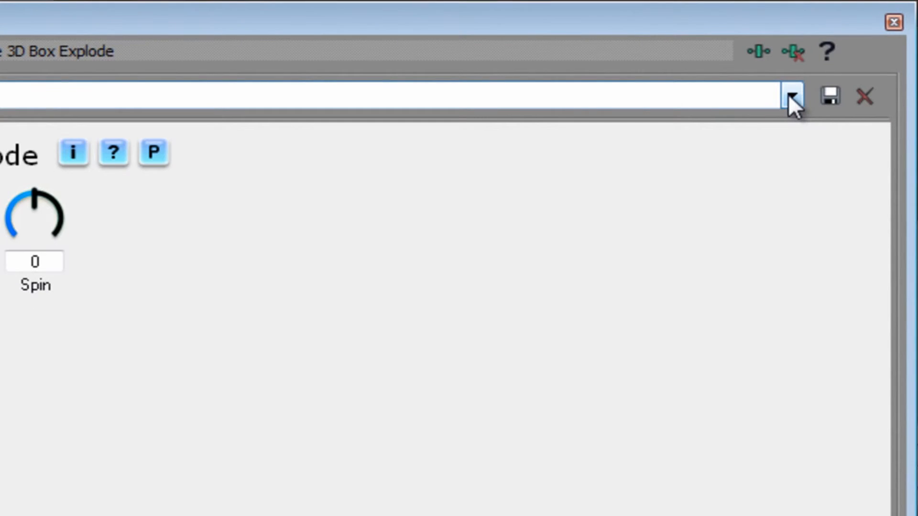
click(790, 98)
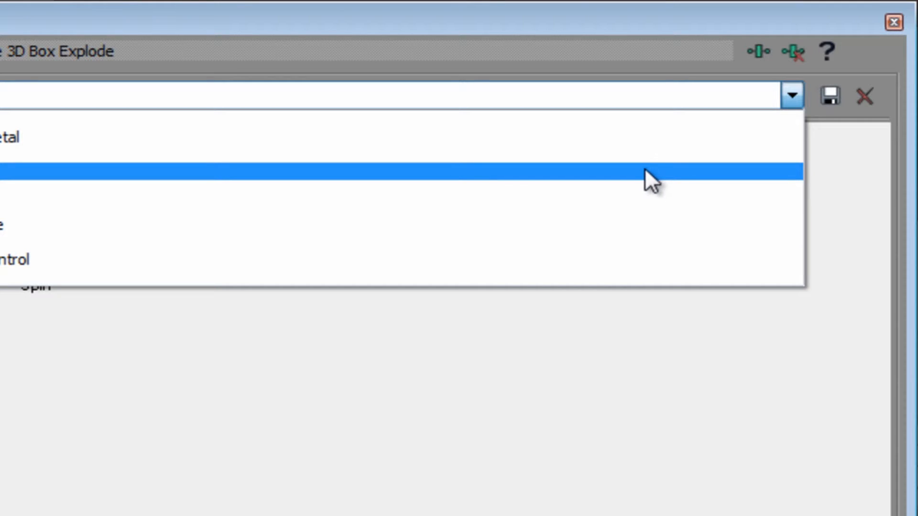
click(787, 98)
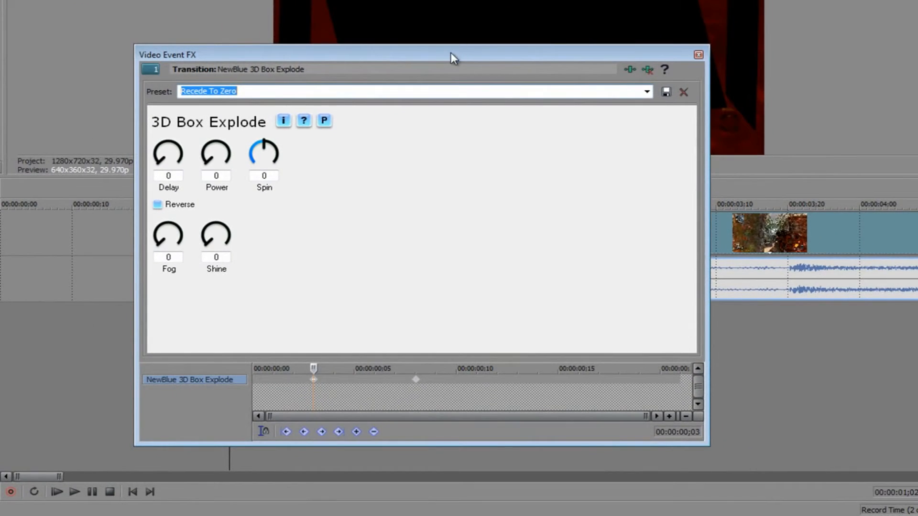
Step: Compare the preview at the transition keyframes at 00:00:00;08 and 00:00:00;03, moving the effect window clear of the preview
drag(451, 52, 437, 170)
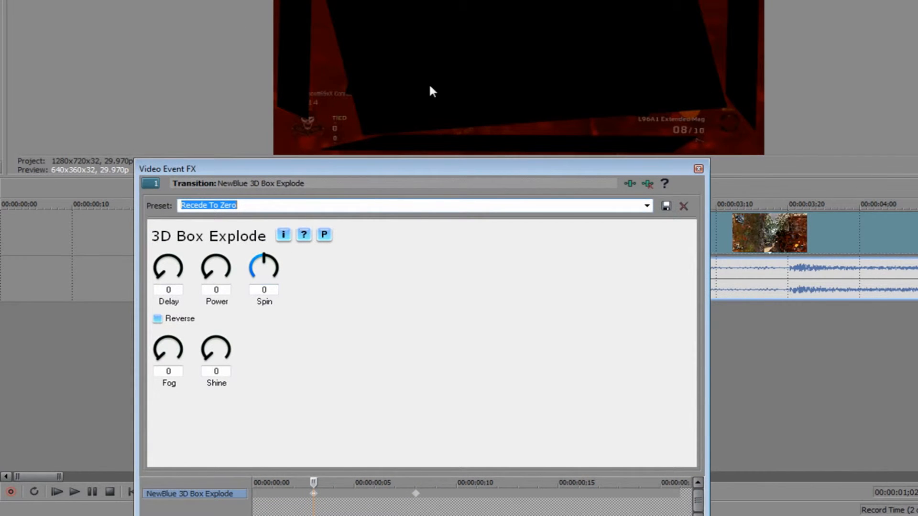
drag(443, 167, 468, 74)
click(342, 396)
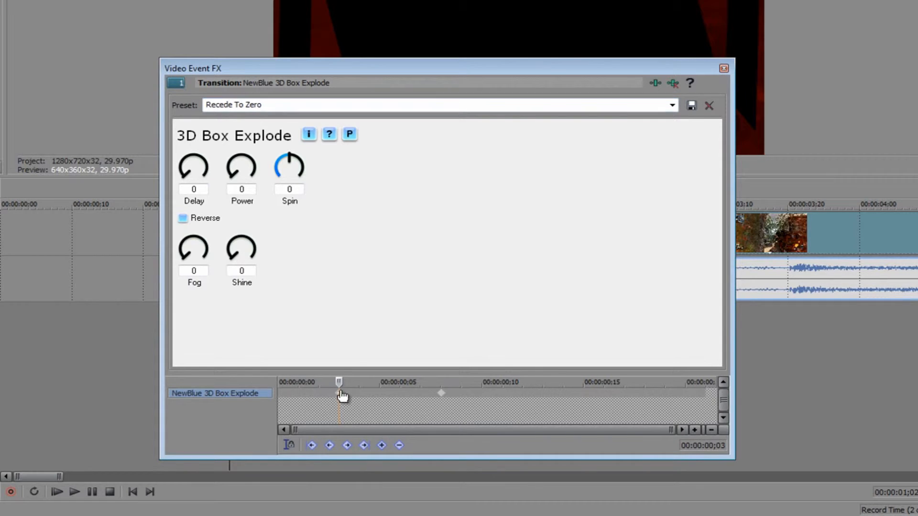
click(442, 394)
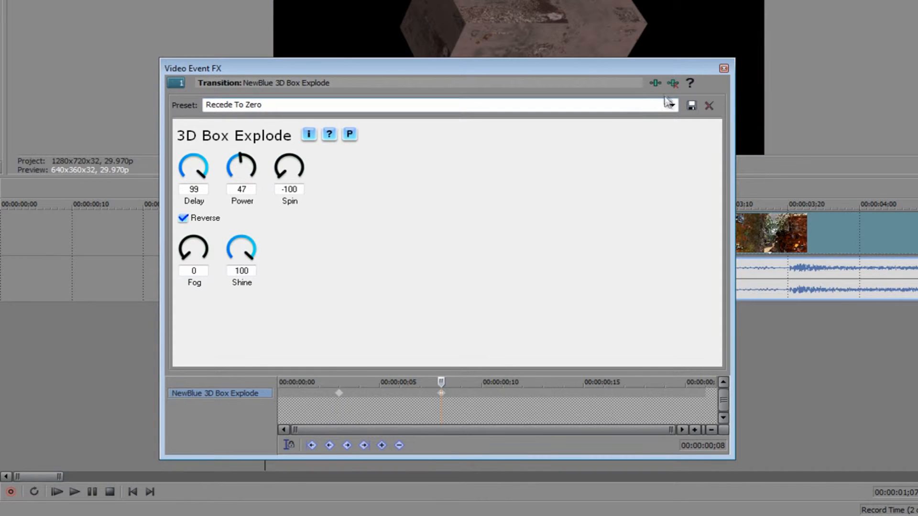
drag(622, 76, 619, 179)
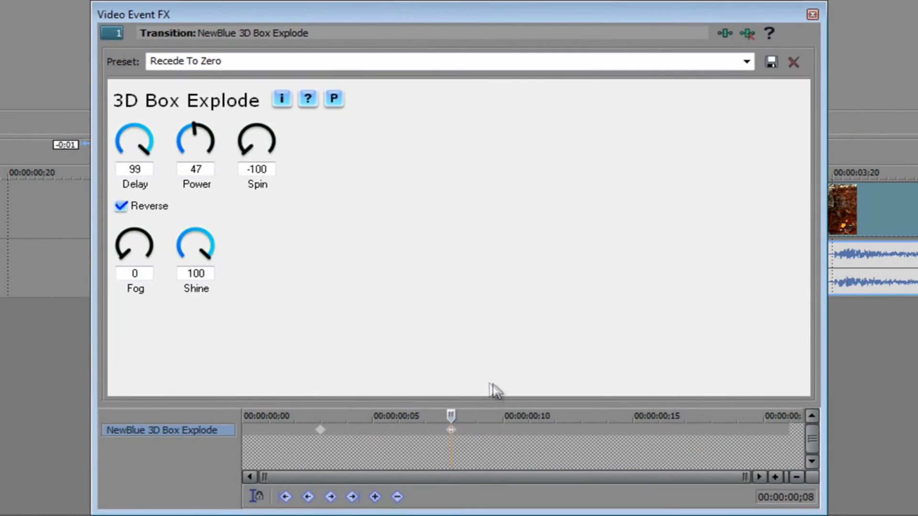
drag(449, 414, 322, 415)
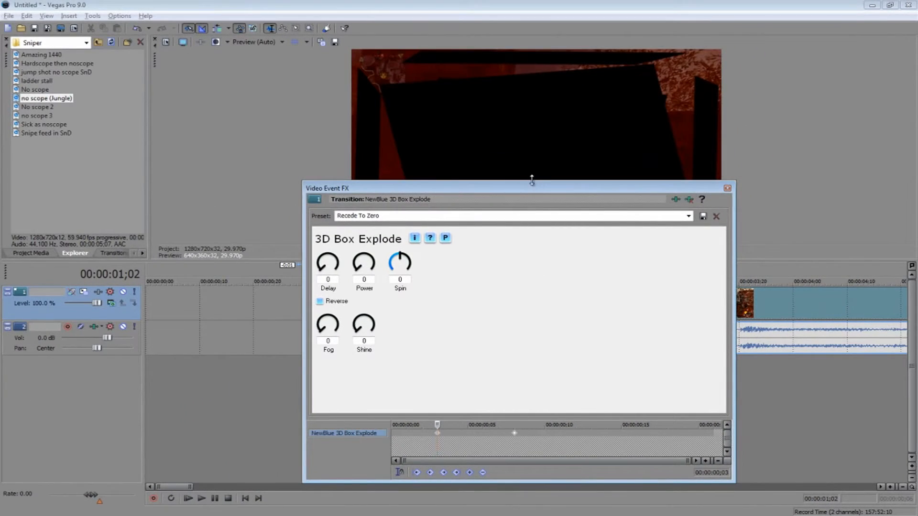
Step: Select the time range across the transition, from 00:00:00;29 to 00:00:01;20, and play it back
drag(532, 180, 465, 406)
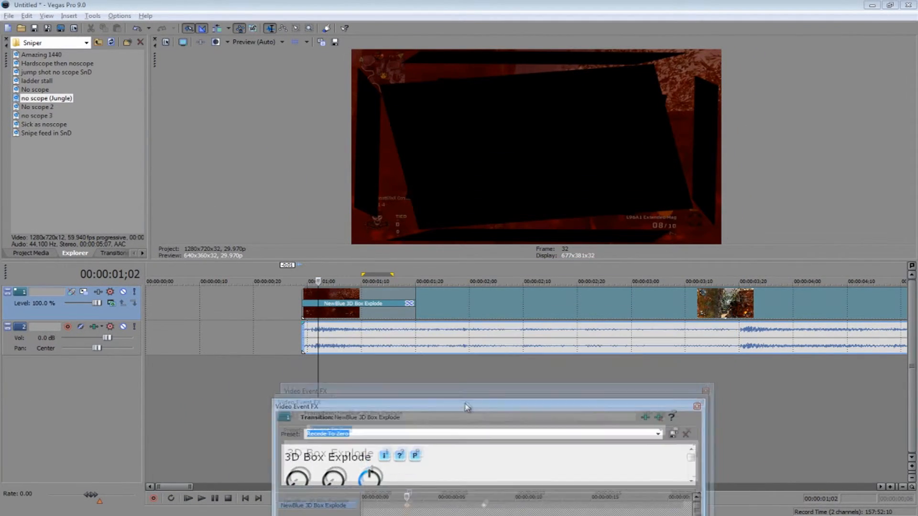
drag(304, 368, 433, 369)
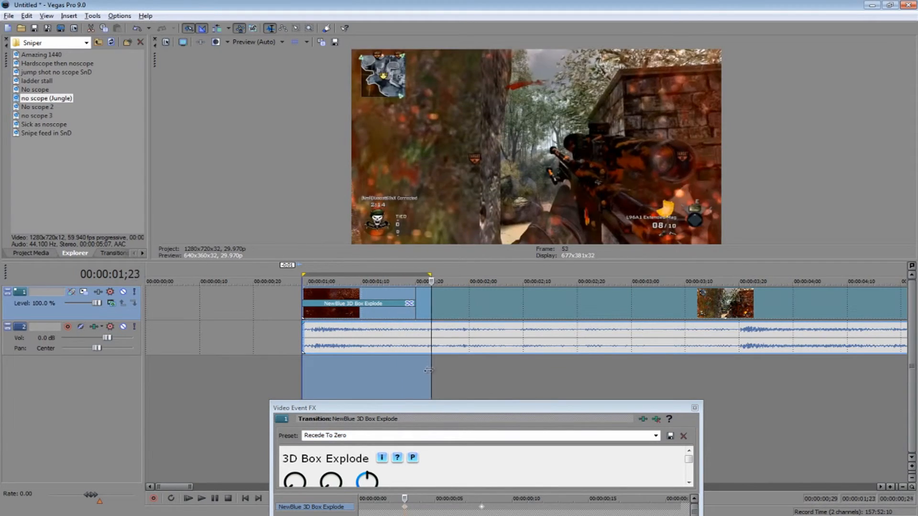
drag(433, 370, 411, 376)
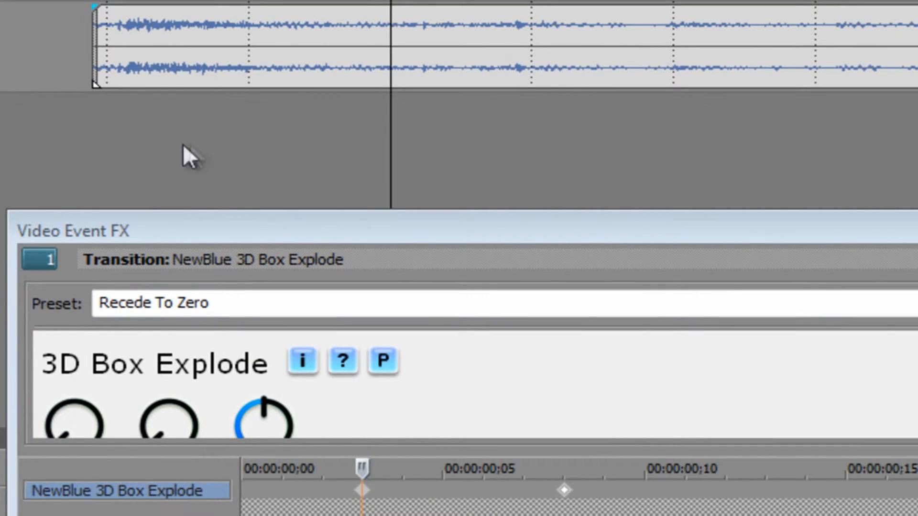
drag(93, 144, 381, 146)
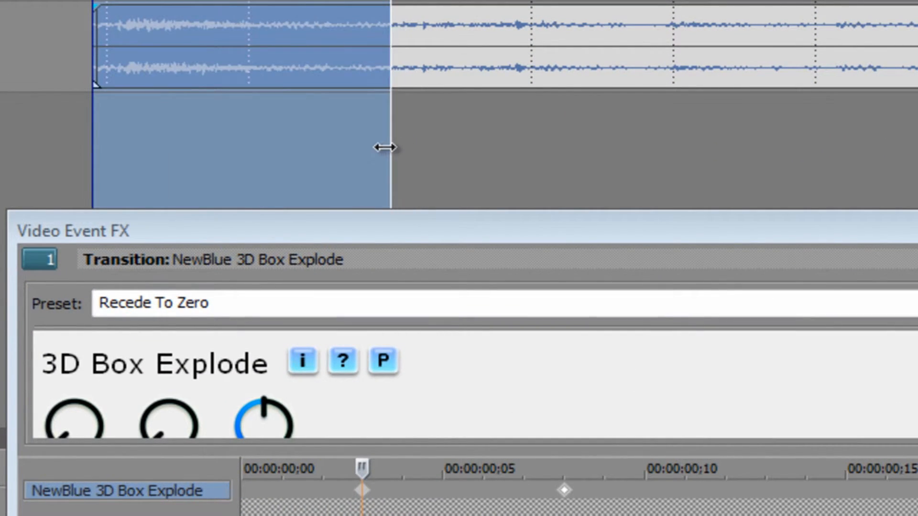
click(364, 155)
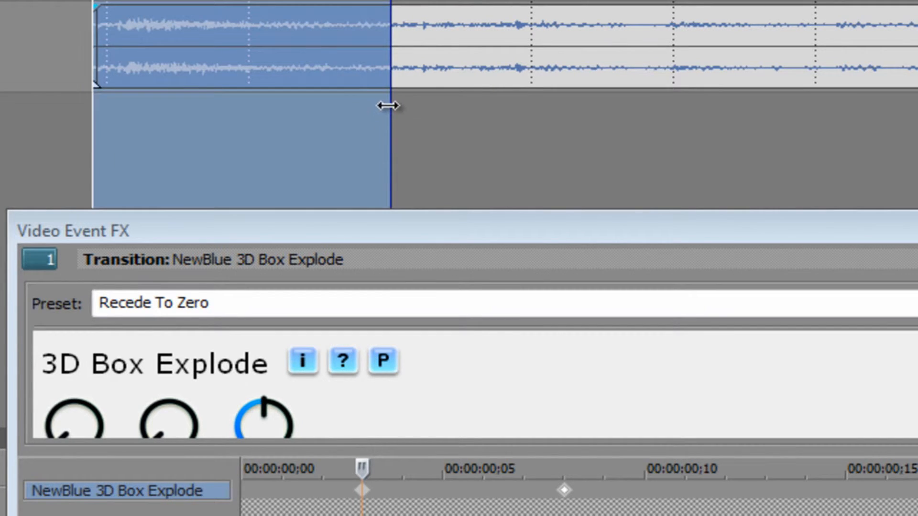
key(space)
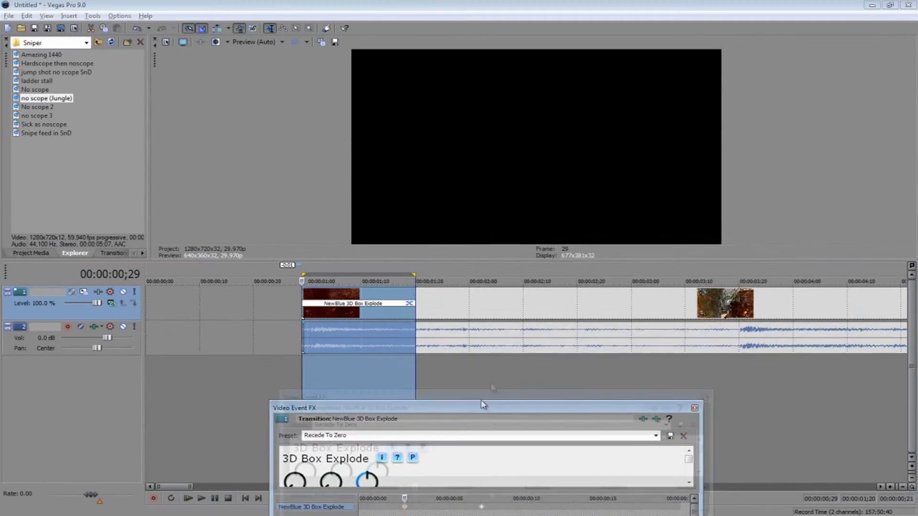
Step: Navigate from the keyframe at 00:00:00;08 back to the one at 00:00:00;03 and delete that first keyframe
drag(511, 350, 719, 171)
drag(553, 369, 634, 397)
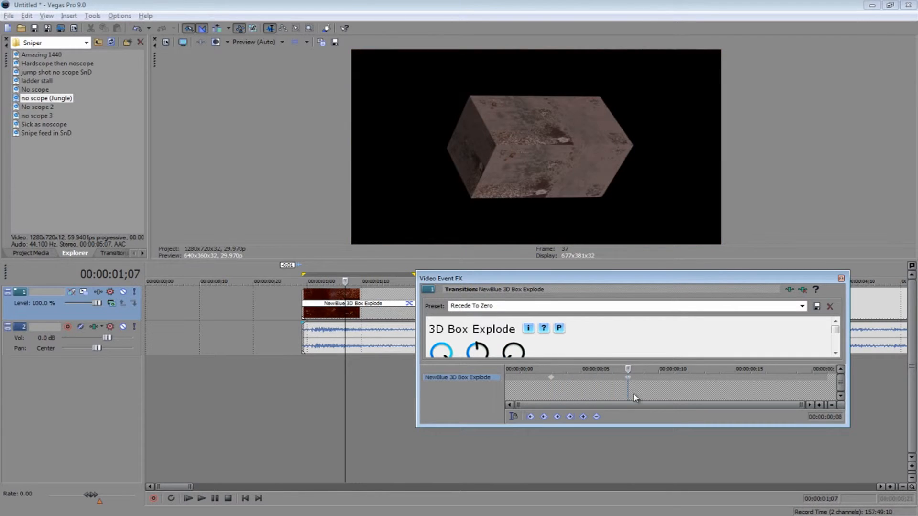
click(584, 417)
click(546, 418)
click(546, 418)
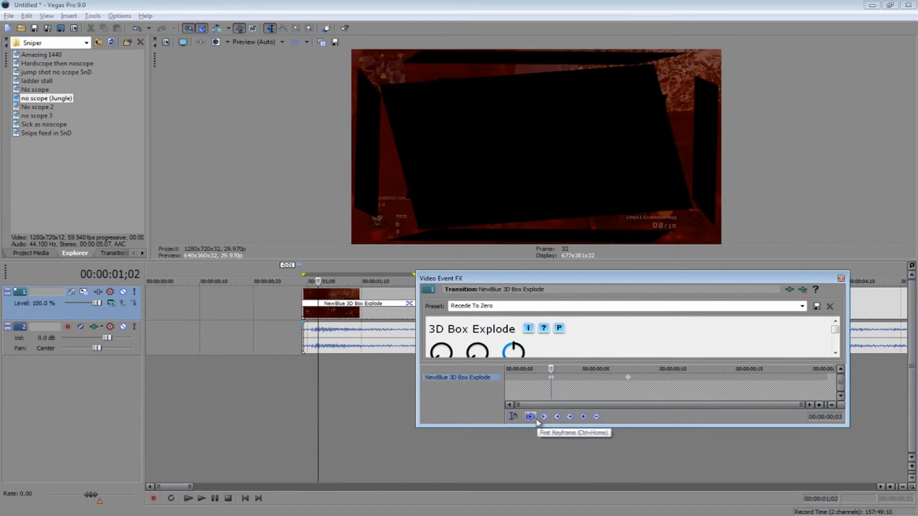
click(545, 418)
click(596, 417)
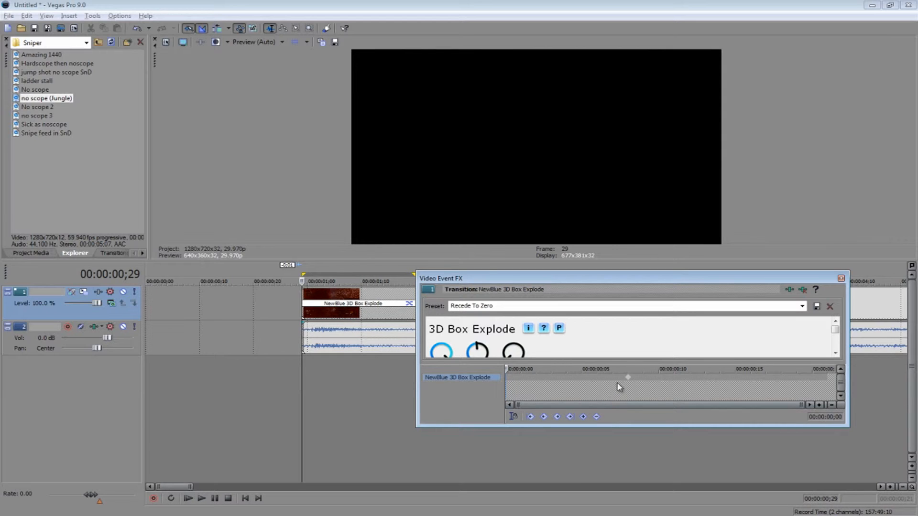
Step: Go to the remaining transition keyframe at 00:00:00;08 and close the effect window
click(629, 378)
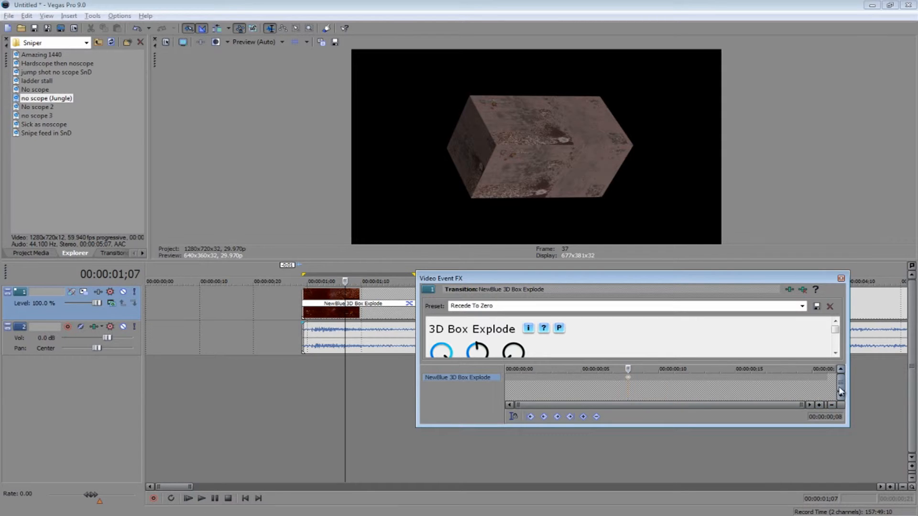
drag(836, 328, 835, 296)
click(842, 278)
Step: Reverse the gameplay video clip on the timeline
click(505, 306)
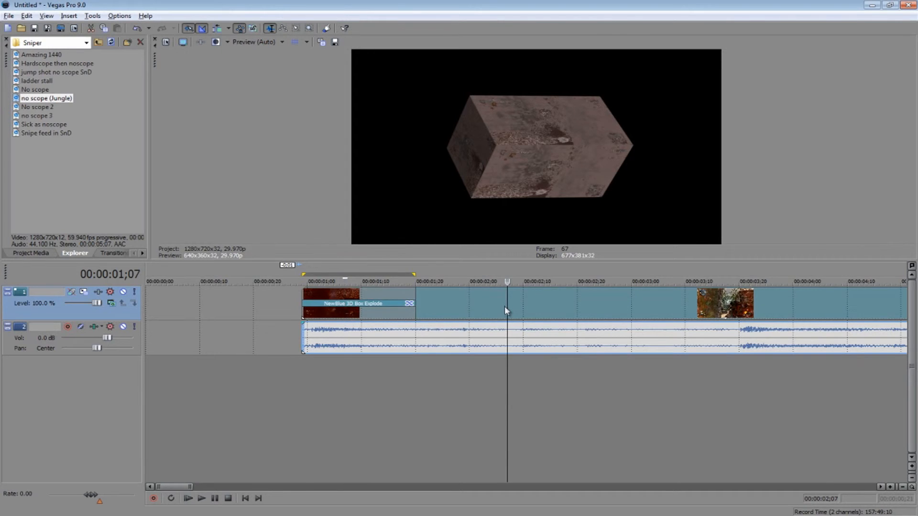
scroll(504, 306, down, 3)
right_click(312, 291)
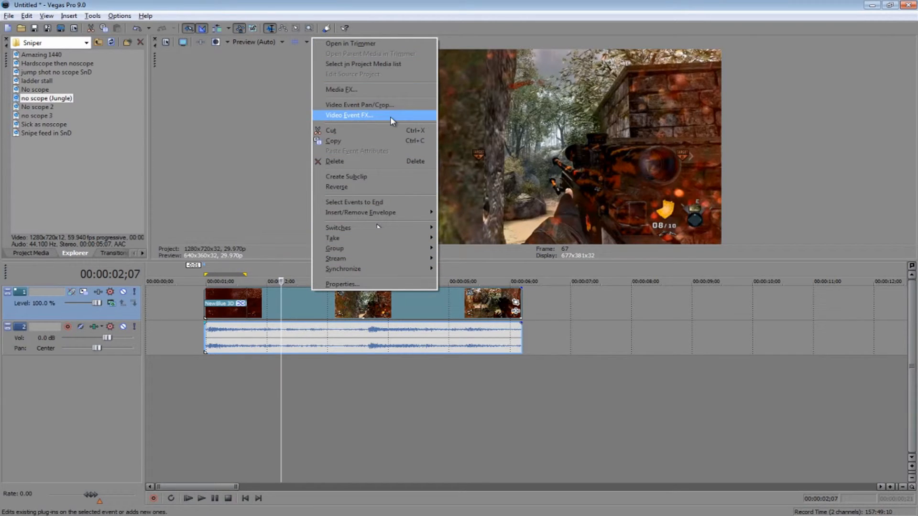
click(378, 189)
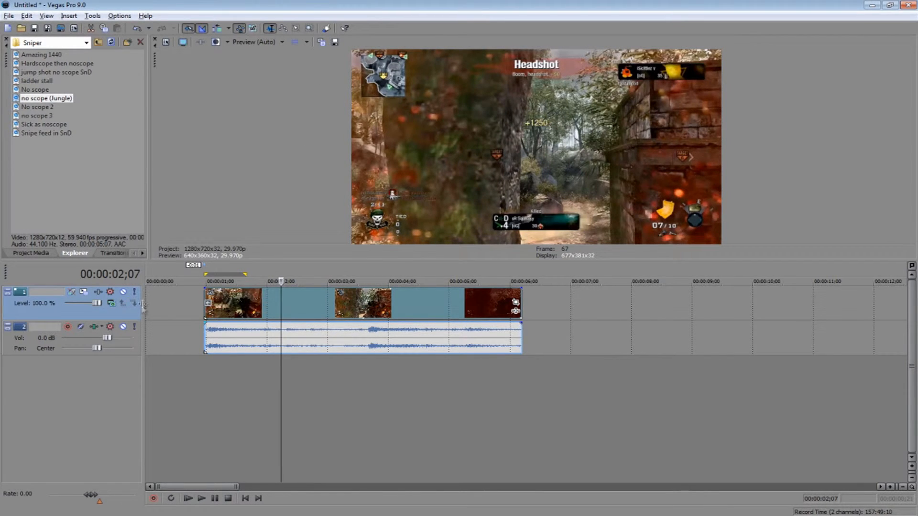
Step: Move the reversed clip along its track to start at 00:00:05;10 and place the cursor at its start
drag(309, 317, 571, 316)
scroll(570, 311, up, 2)
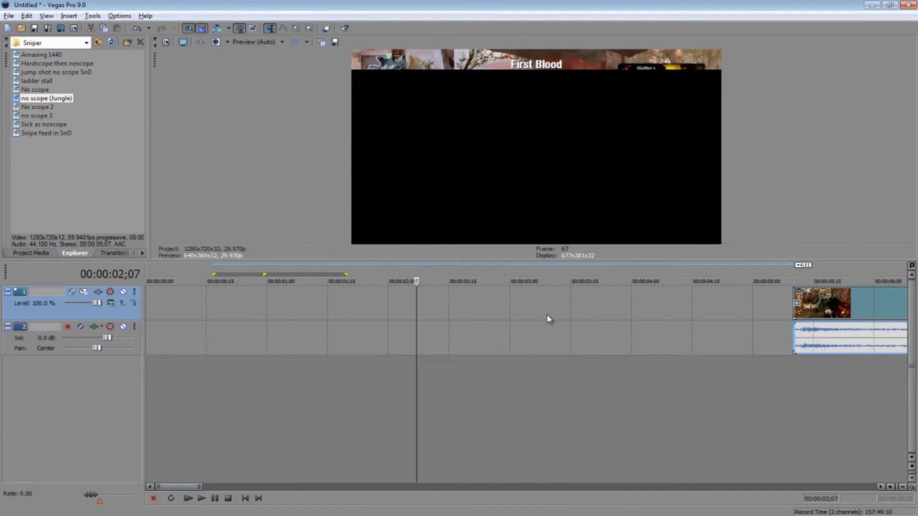
click(798, 305)
scroll(793, 305, up, 5)
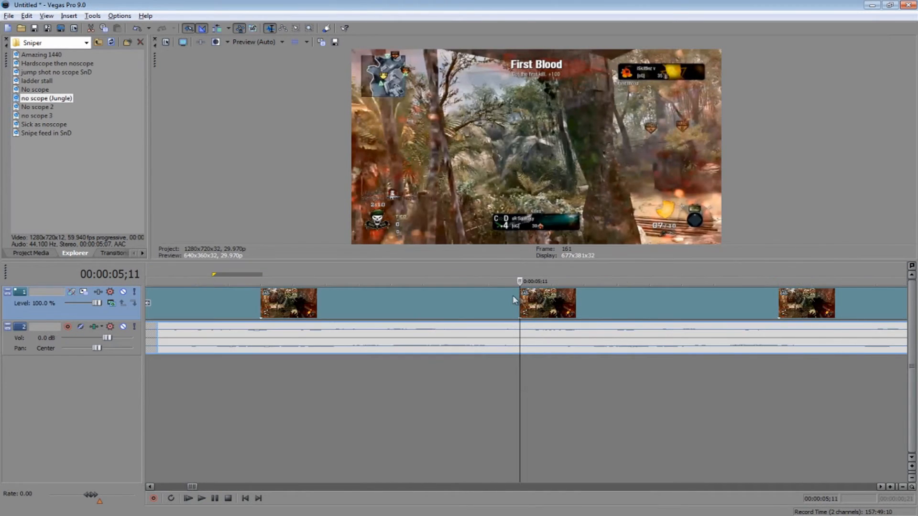
click(438, 306)
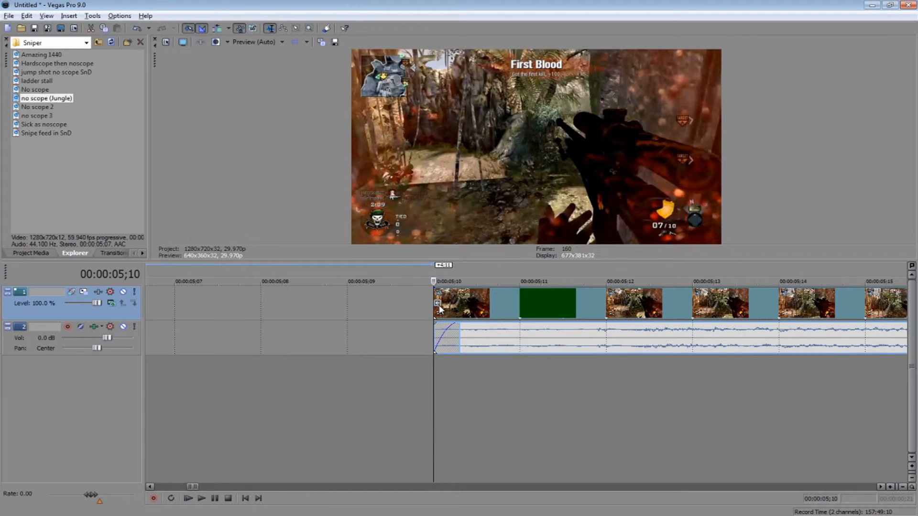
Step: Play the reversed clip from its start, and step the cursor forward through it to its end
scroll(438, 307, down, 4)
scroll(455, 310, down, 3)
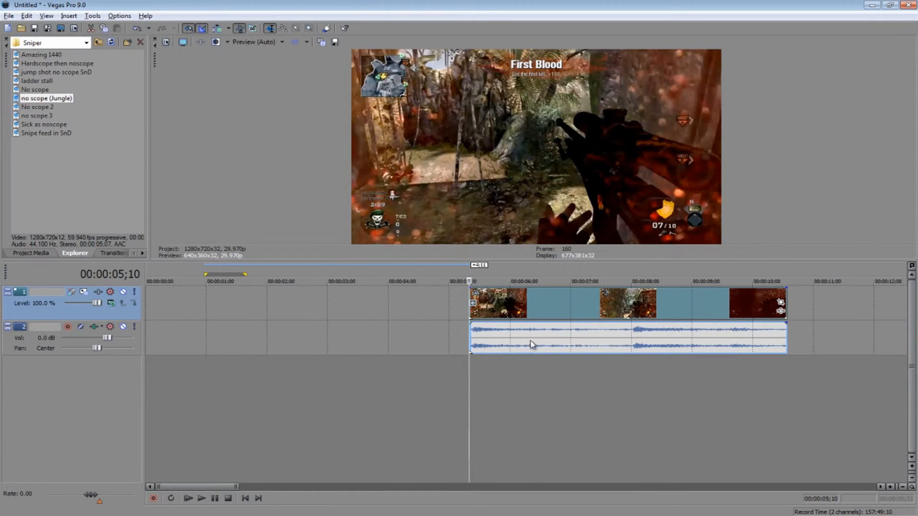
key(space)
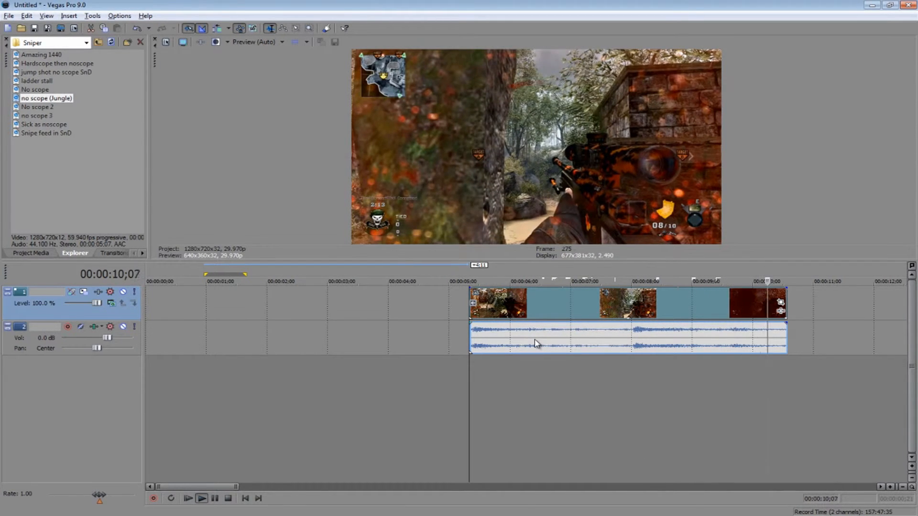
click(532, 306)
click(575, 302)
click(607, 301)
click(627, 306)
click(666, 309)
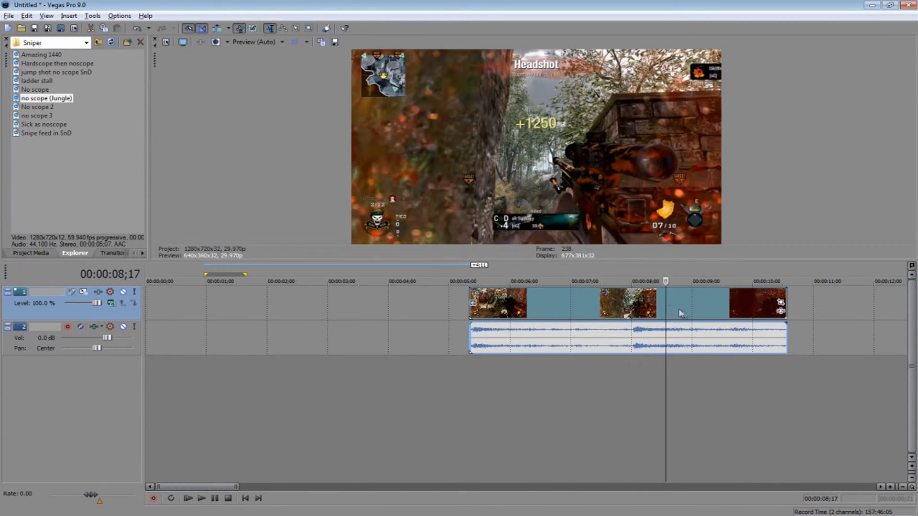
click(707, 312)
click(735, 306)
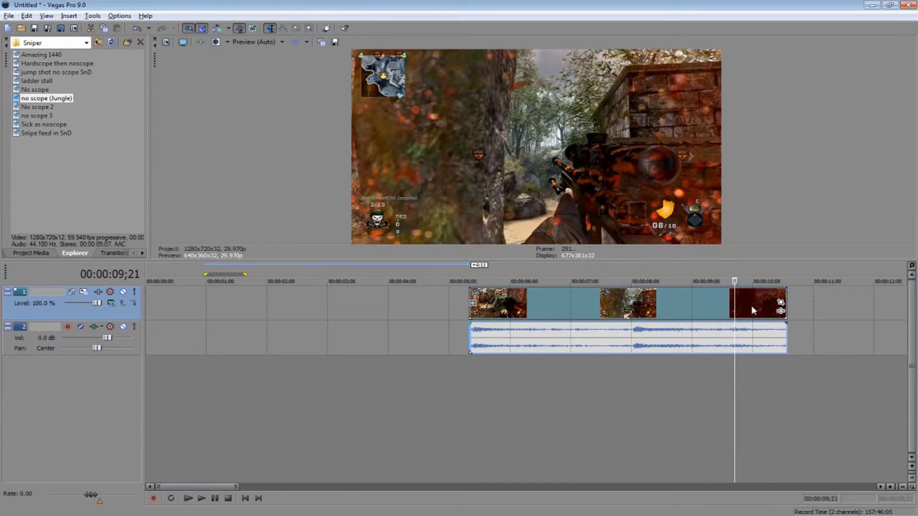
click(764, 322)
click(769, 323)
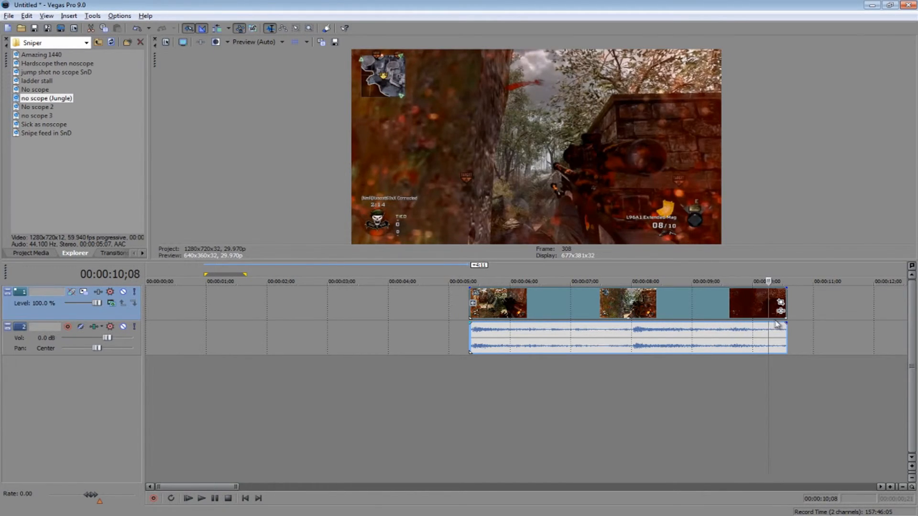
click(780, 324)
click(784, 327)
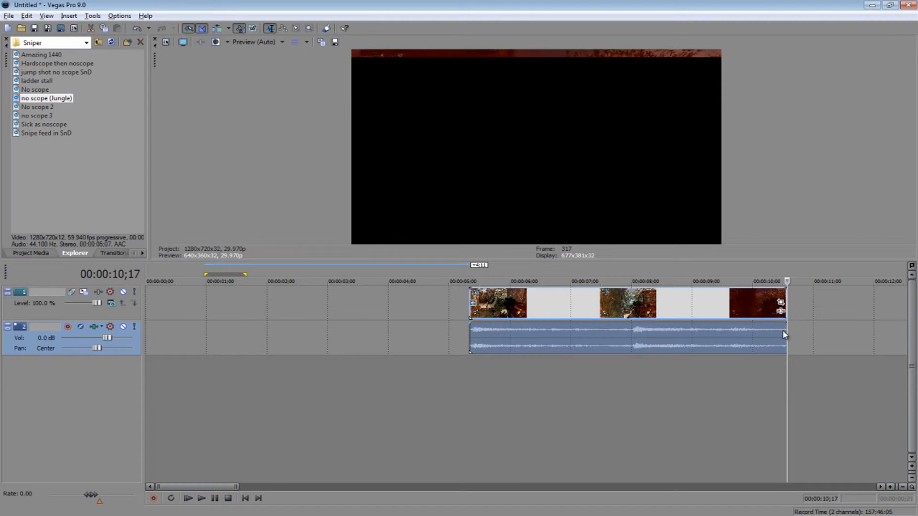
click(775, 331)
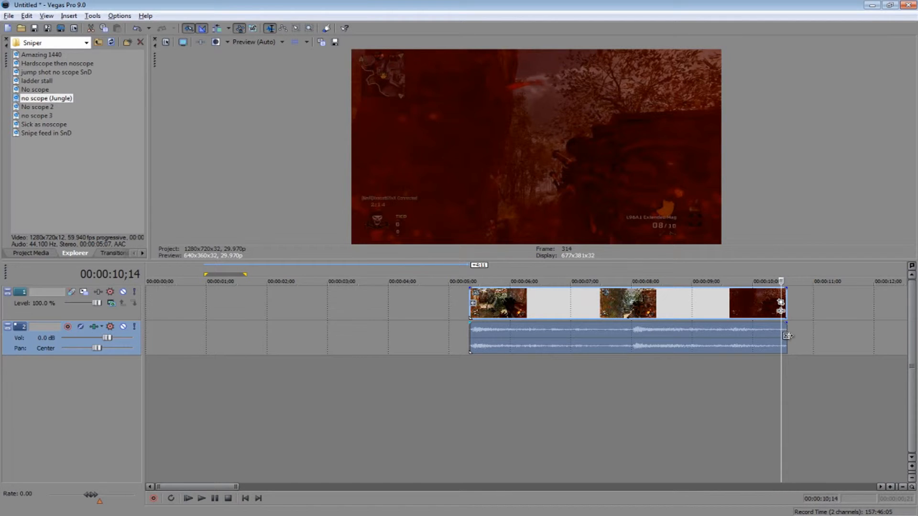
click(787, 337)
Step: Step the cursor backward through the reversed clip from its end to about 00:00:05;12
click(756, 329)
click(724, 316)
click(684, 313)
click(654, 311)
click(624, 311)
click(567, 311)
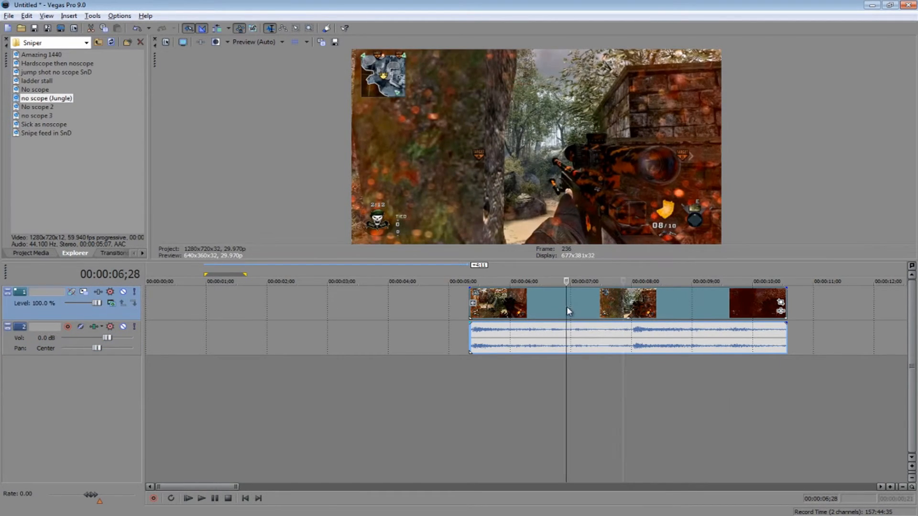
click(531, 309)
click(505, 310)
click(487, 313)
click(474, 323)
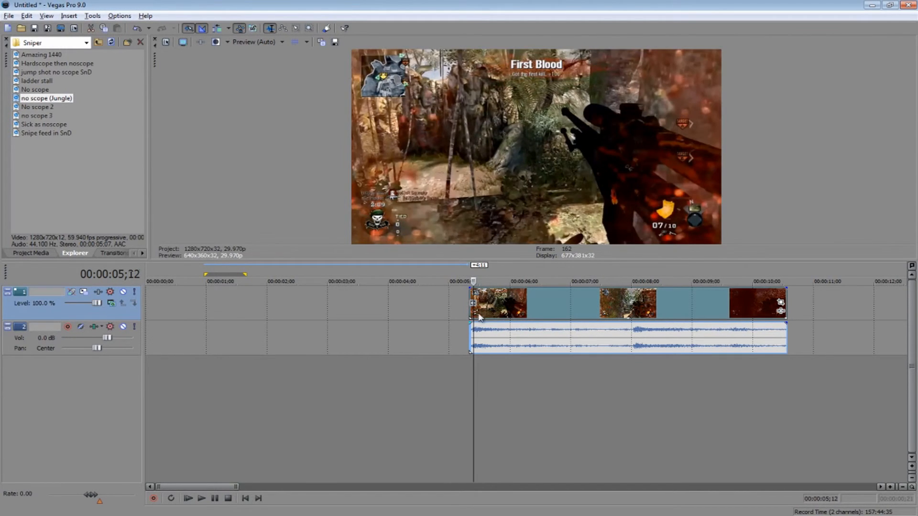
Step: Turn off reversal for the gameplay video clip so that it runs forward
click(490, 313)
click(504, 310)
click(527, 308)
click(576, 315)
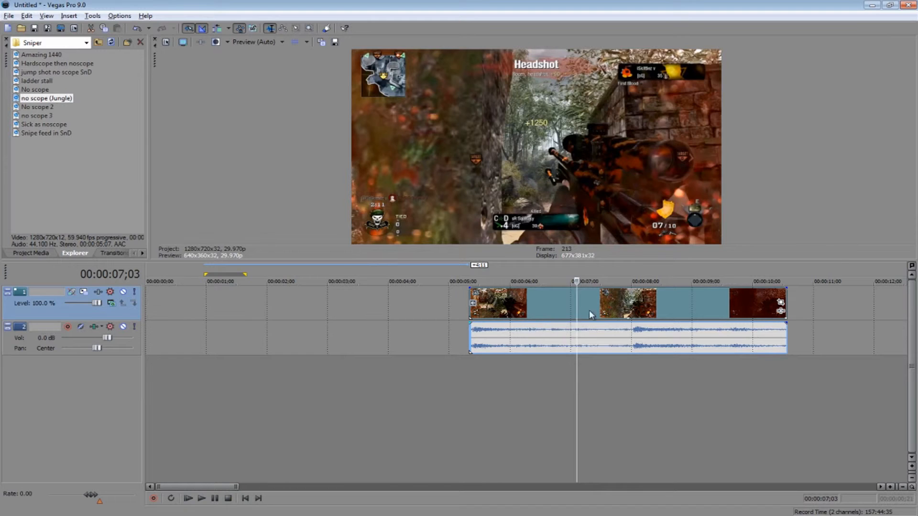
right_click(595, 309)
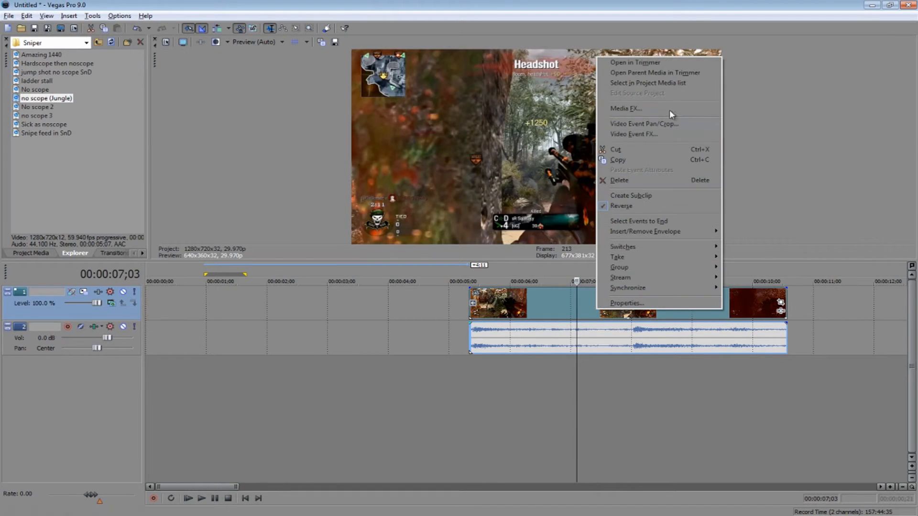
click(646, 209)
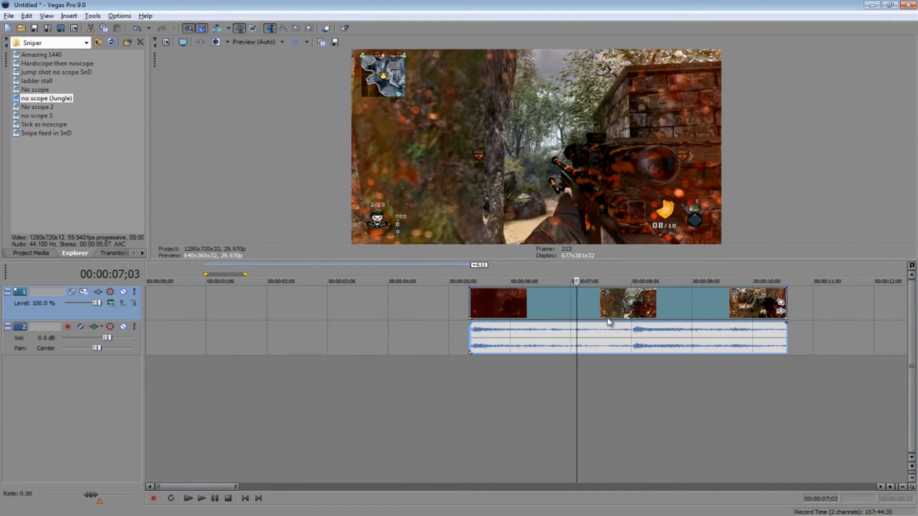
right_click(613, 309)
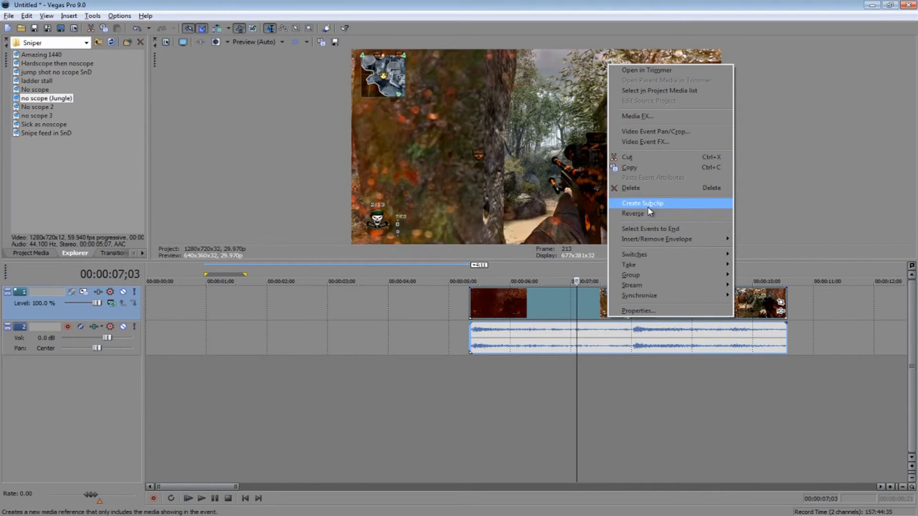
Step: Split the gameplay clip at 00:00:07;01 and move its first part later to overlap the second part by 18 frames
click(570, 297)
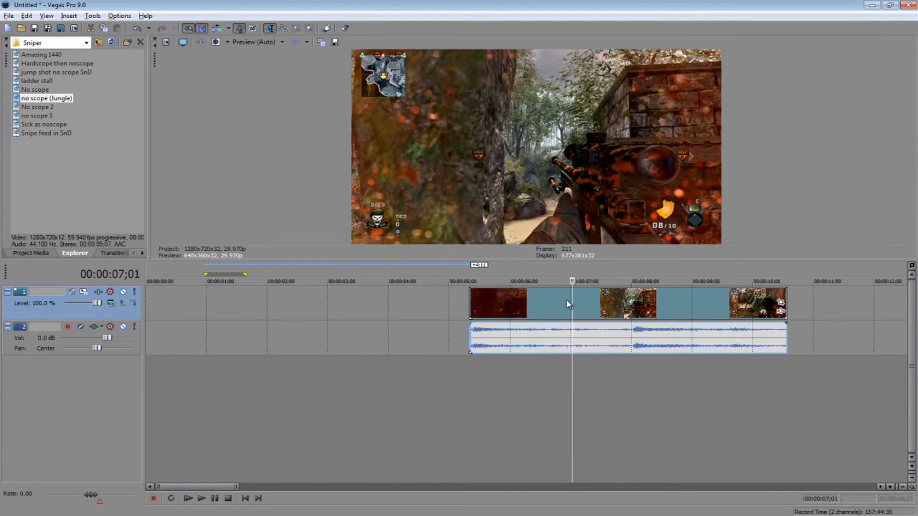
key(s)
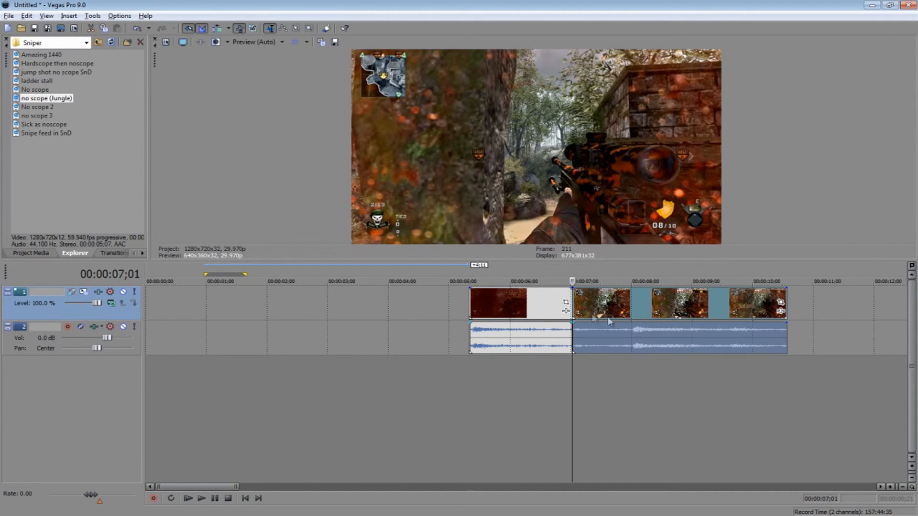
click(525, 315)
drag(526, 316, 565, 300)
Step: Remove the NewBlue 3D Box Explode transition from the overlap between the two clip parts, leaving a plain crossfade
click(588, 330)
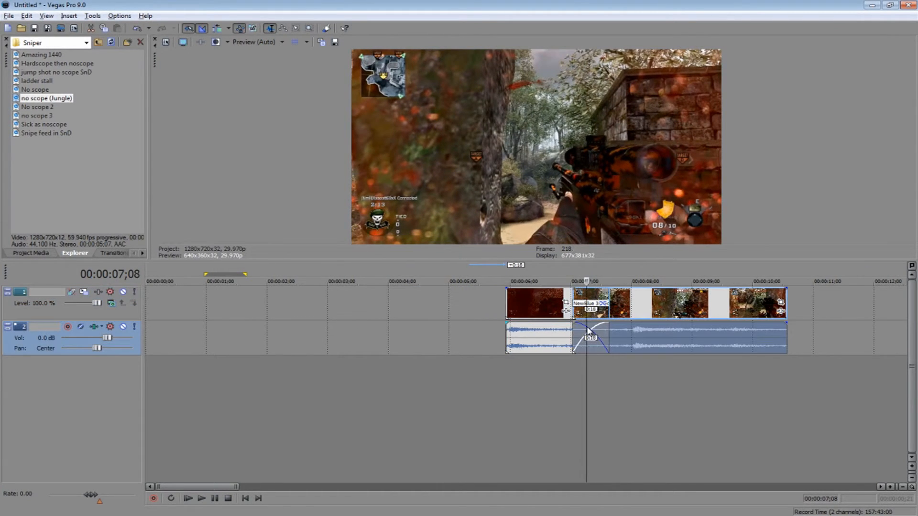
scroll(592, 334, up, 1)
scroll(590, 327, up, 2)
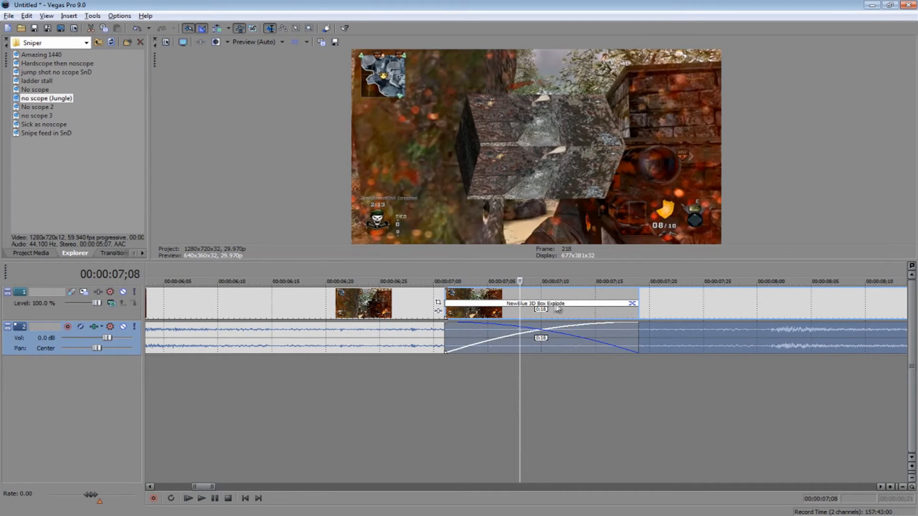
right_click(569, 306)
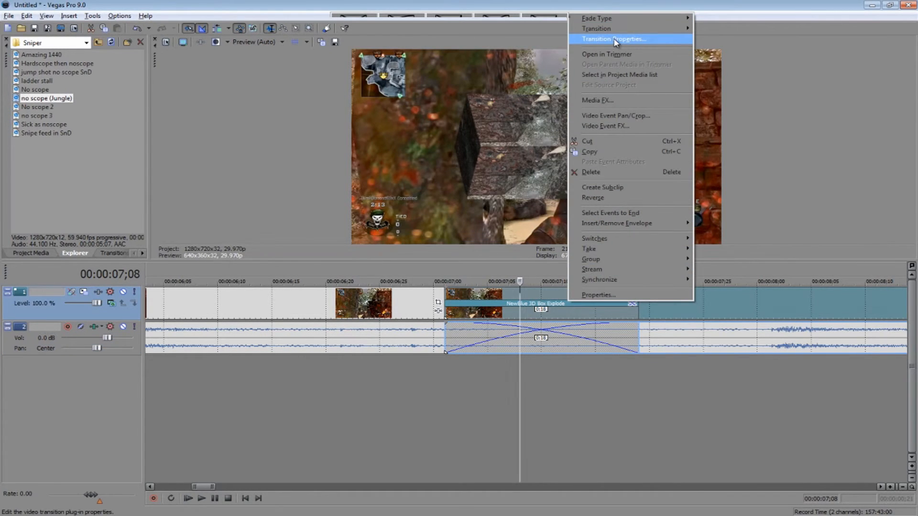
click(616, 40)
click(802, 290)
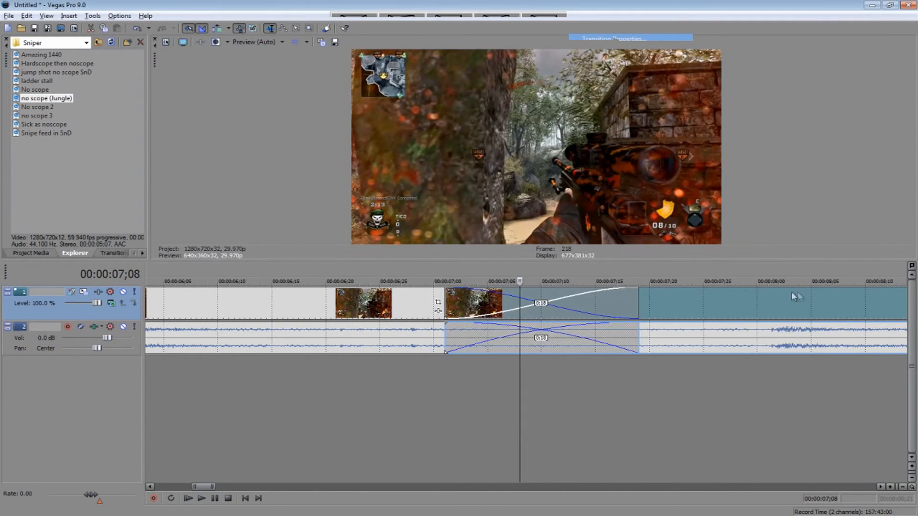
Step: Review the fade curve types and the transitions that can be inserted for the crossfade between the two clip parts
right_click(540, 302)
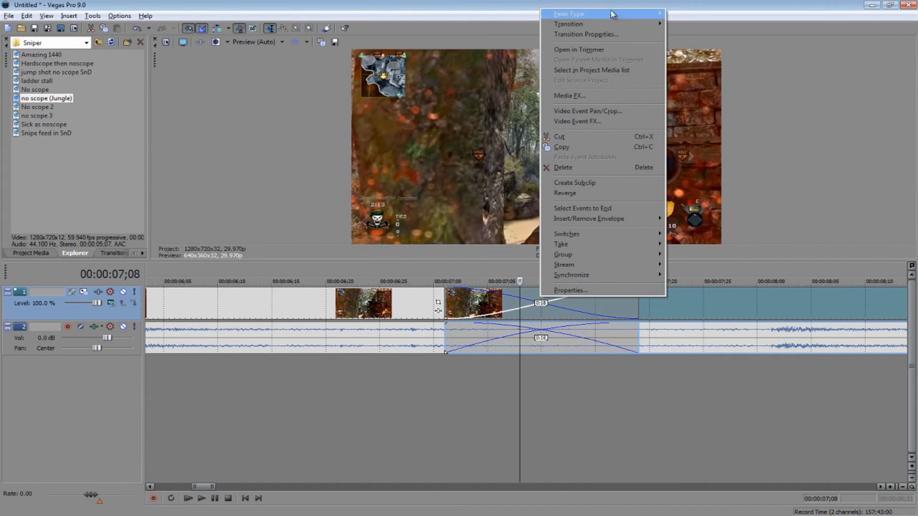
mouse_move(624, 13)
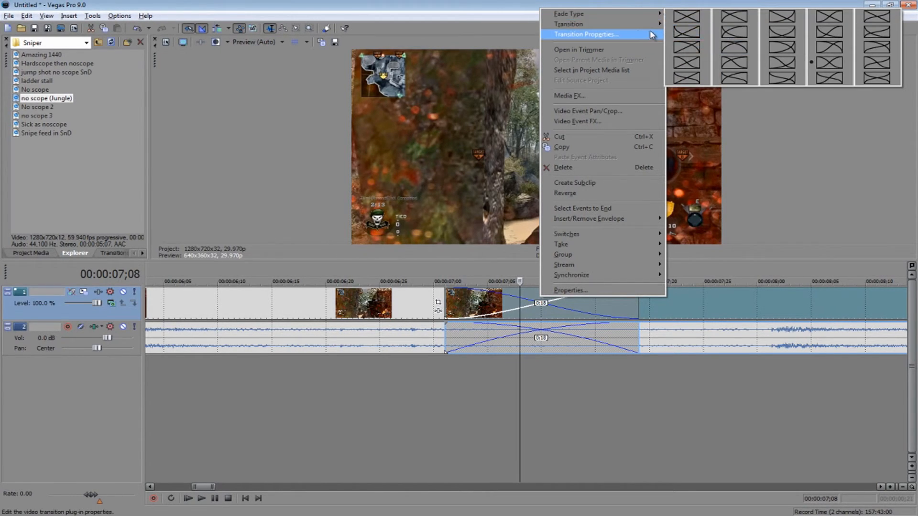
mouse_move(650, 24)
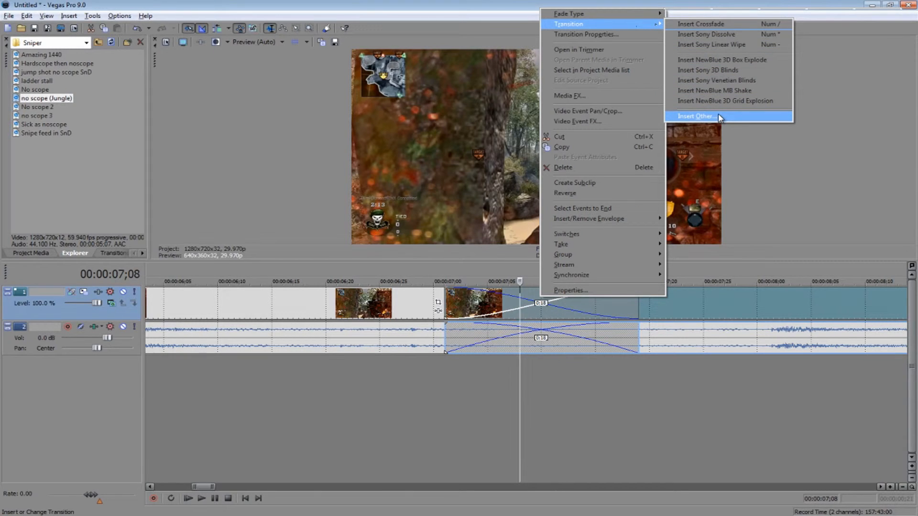
click(477, 311)
Step: Select the time range around the crossfade and play it to preview how the two parts blend
scroll(484, 312, down, 3)
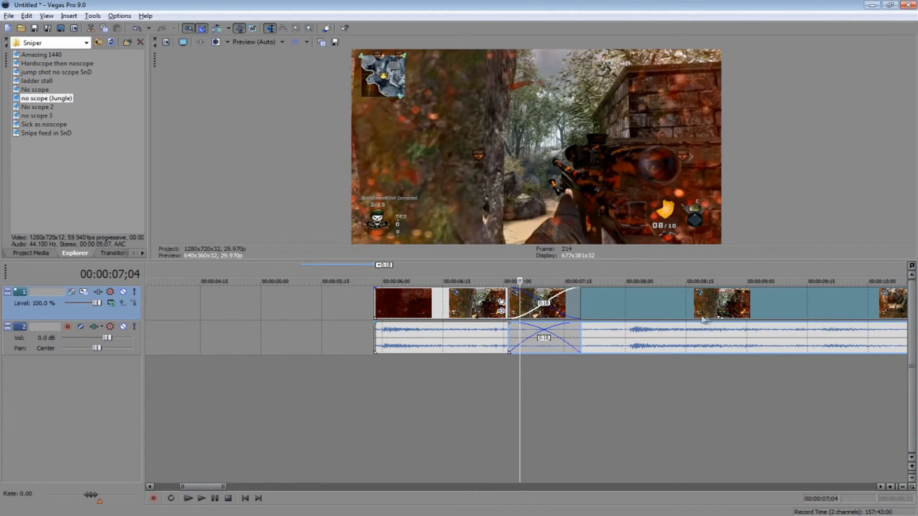
scroll(479, 313, down, 2)
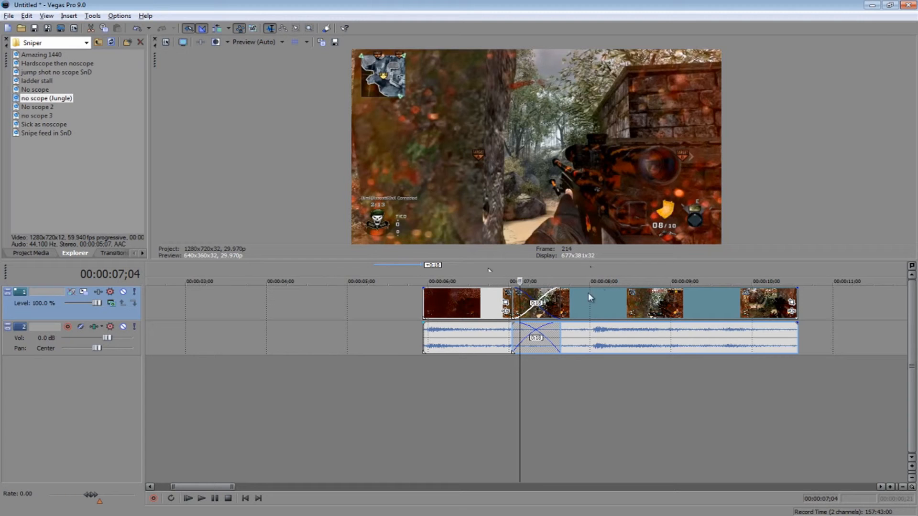
key(space)
key(Return)
drag(502, 375, 577, 379)
key(space)
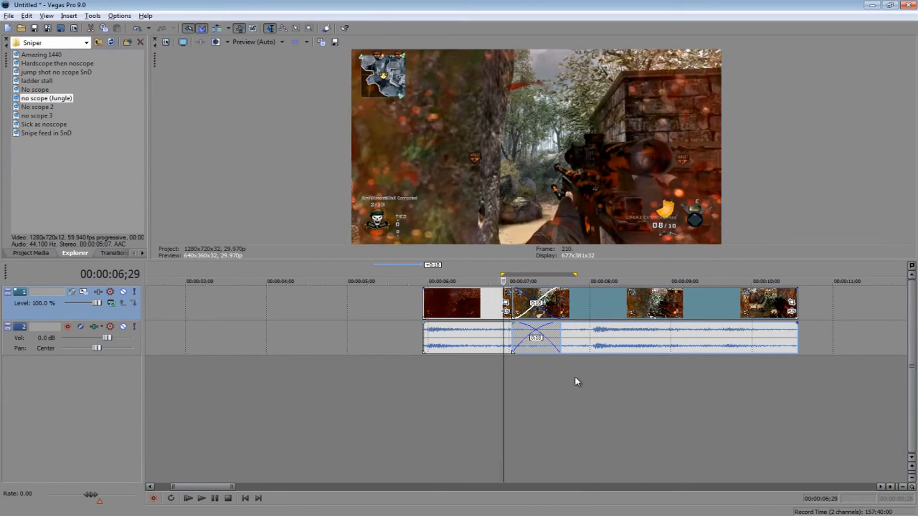
key(space)
key(space)
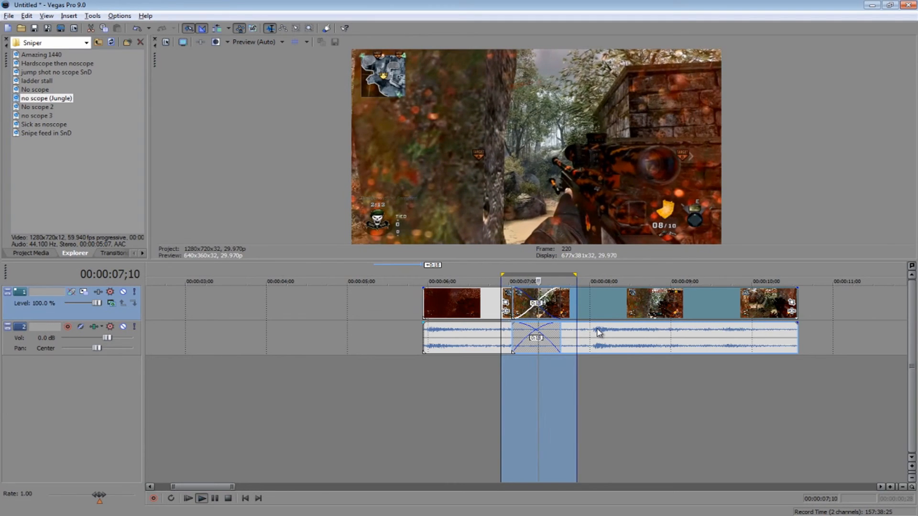
key(space)
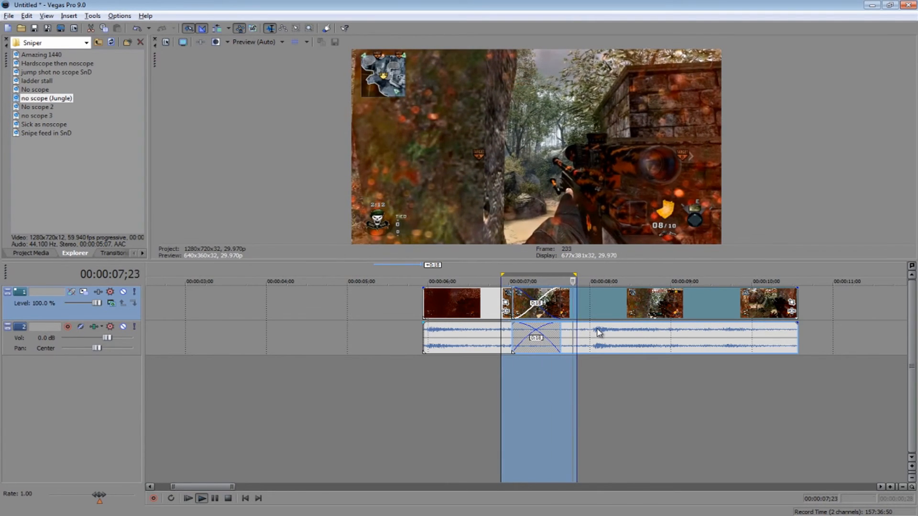
Step: Move the second part of the clip earlier along its track to lengthen the crossfade with the first part to 1;14
click(465, 372)
click(520, 308)
click(488, 310)
click(561, 312)
click(577, 309)
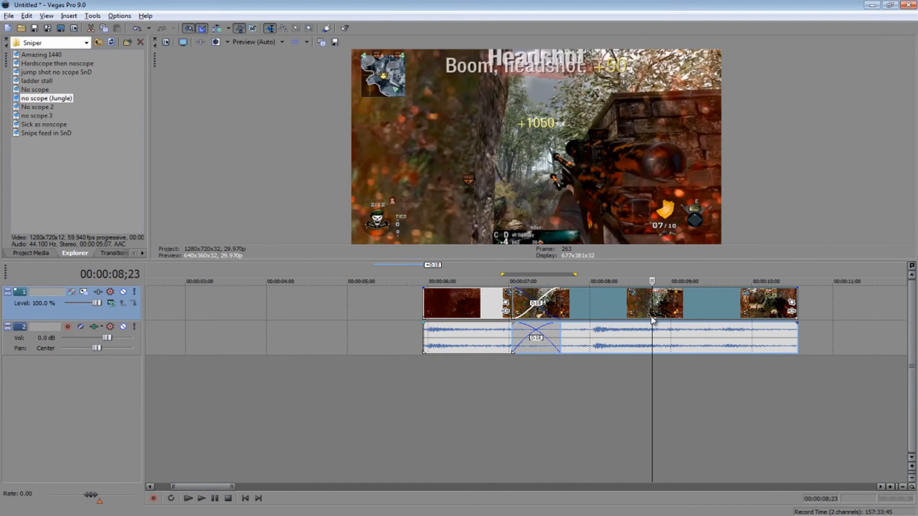
click(498, 399)
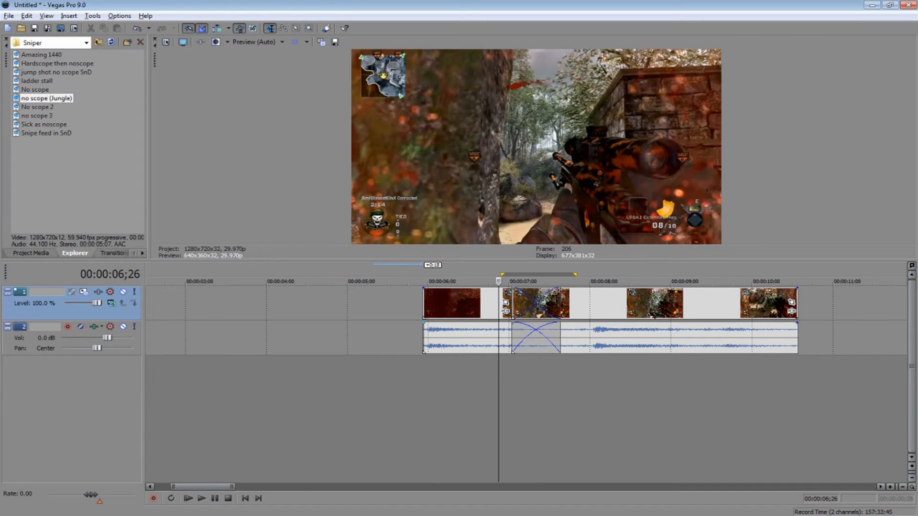
click(547, 313)
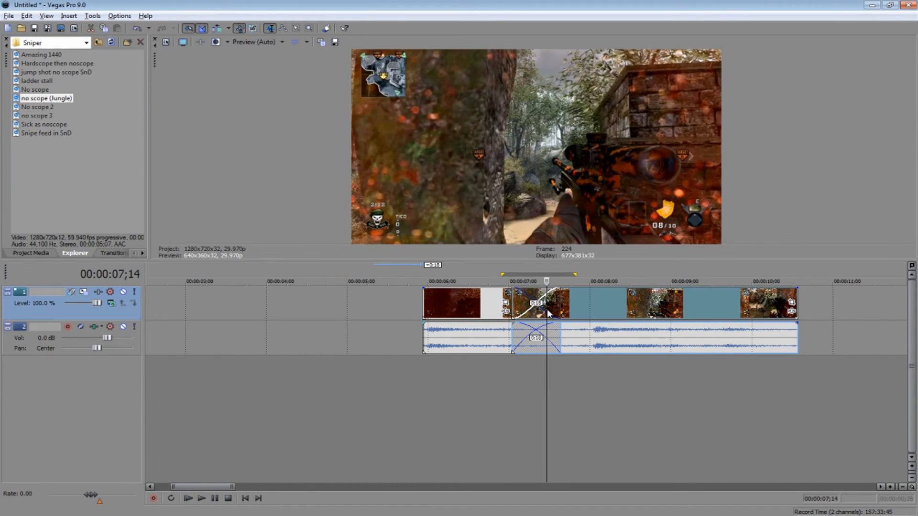
drag(626, 323, 555, 314)
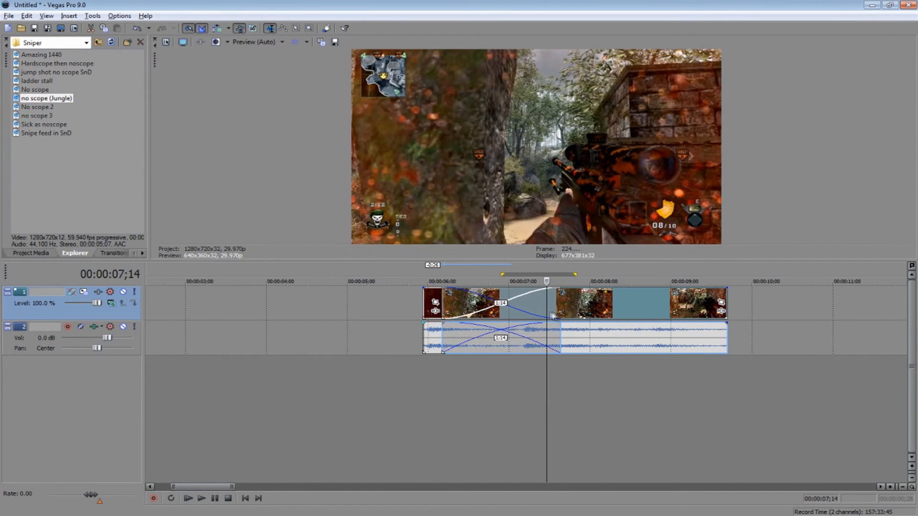
Step: Place the cursor at several points across the lengthened crossfade to examine how the two parts blend
click(461, 315)
click(477, 314)
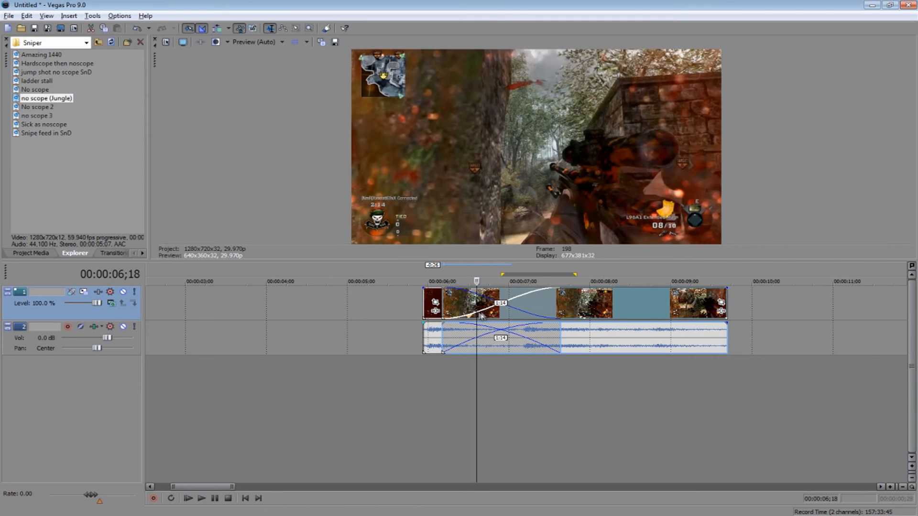
click(492, 314)
click(507, 314)
click(520, 314)
click(533, 314)
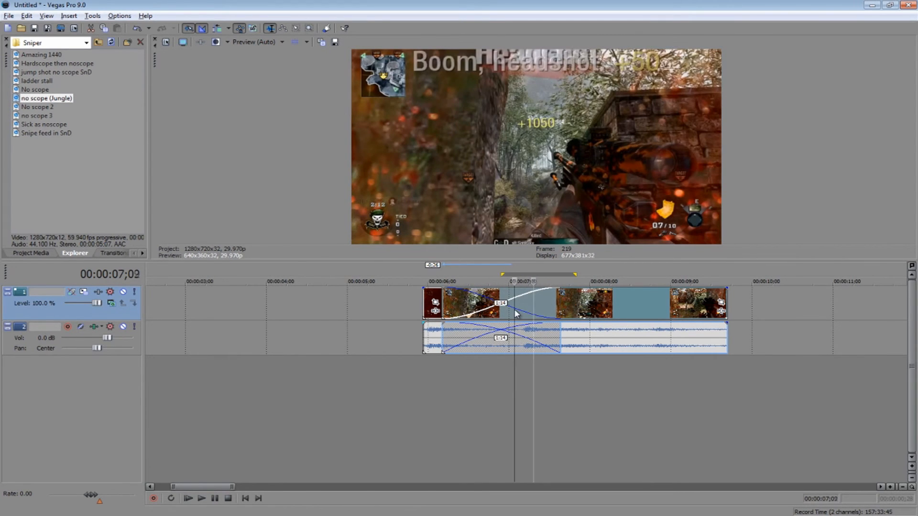
click(515, 313)
click(501, 316)
click(493, 318)
click(512, 317)
click(493, 321)
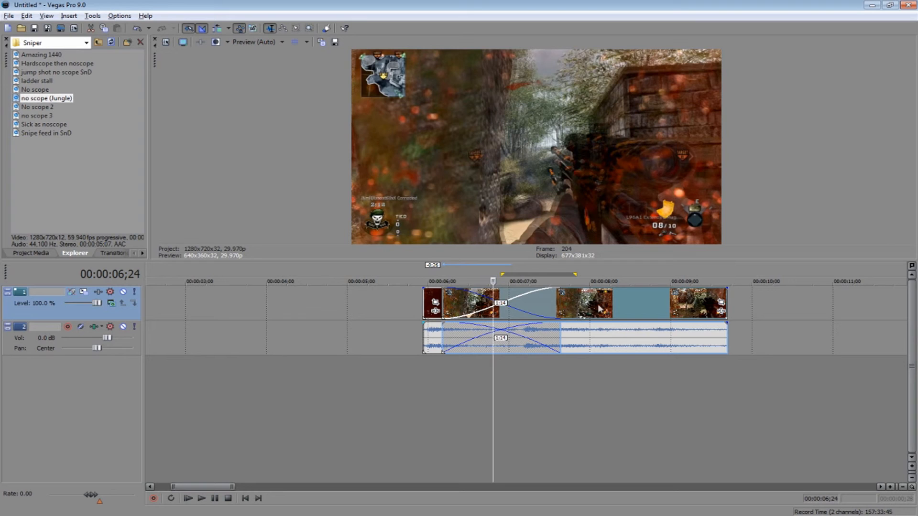
Step: Add the jump shot no scope SnD clip over the end of the second part with a 1;19 crossfade, and check frames within it
drag(34, 75, 654, 308)
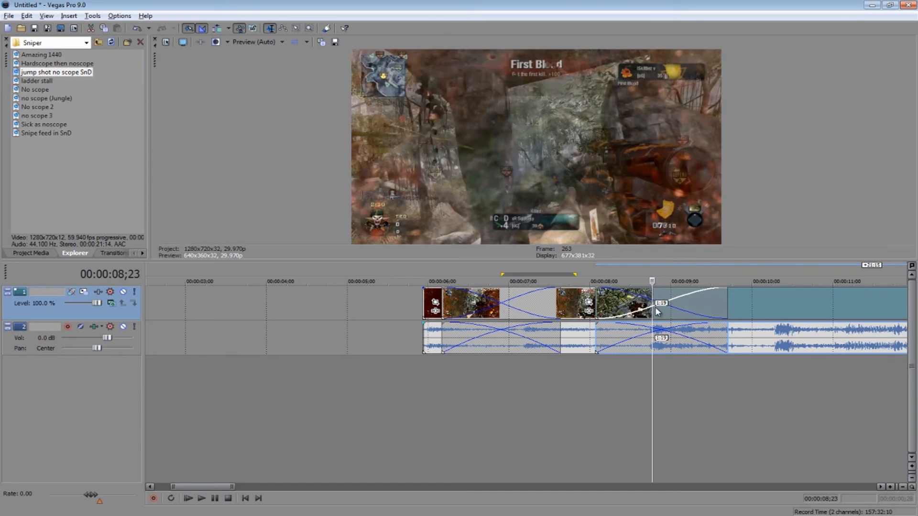
click(625, 313)
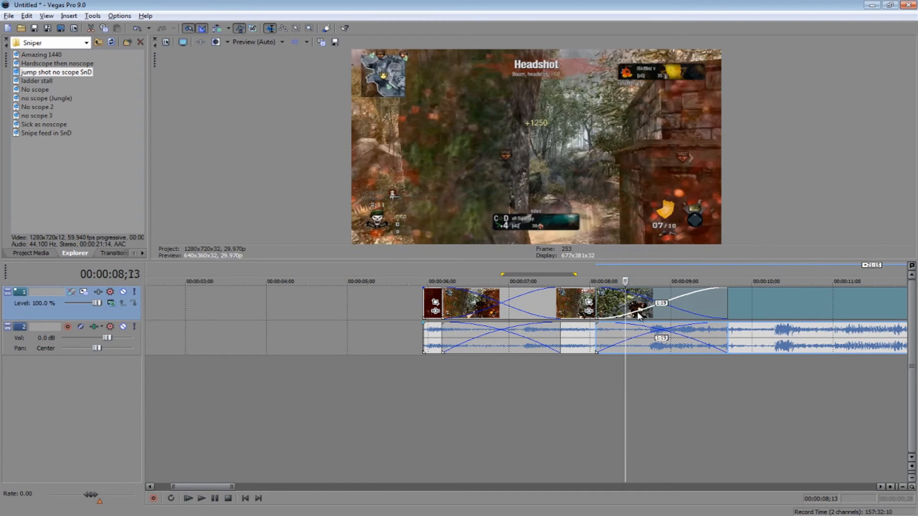
click(639, 313)
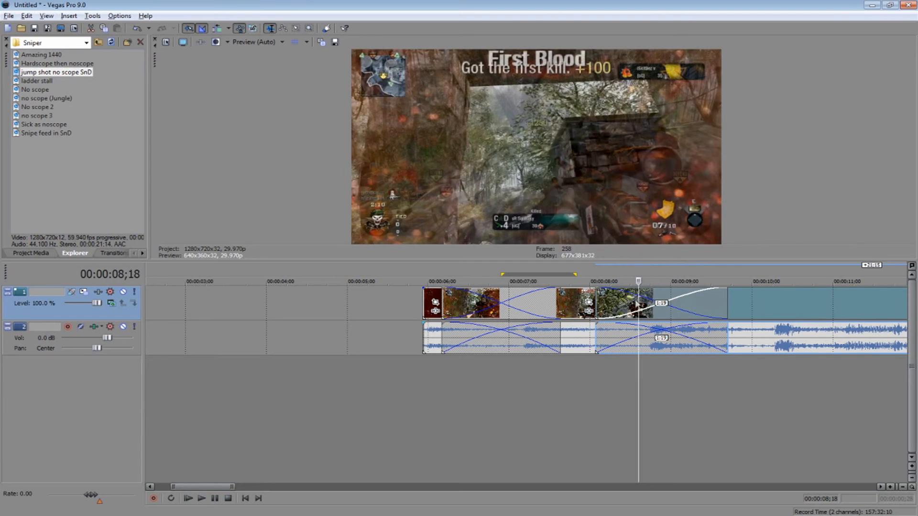
click(689, 305)
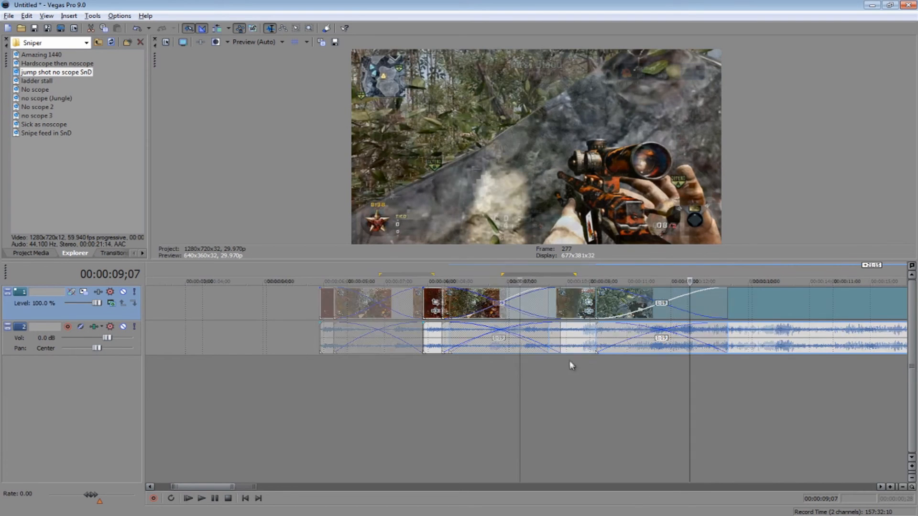
scroll(569, 361, down, 5)
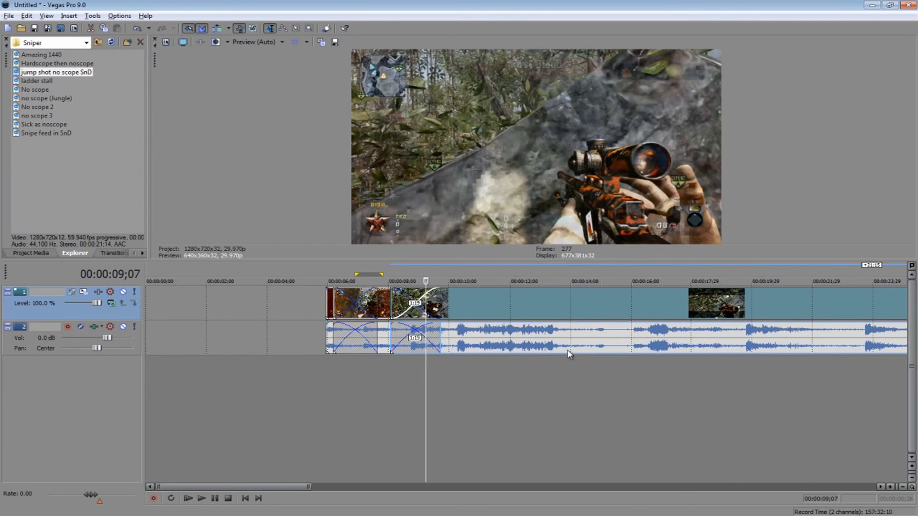
Step: Extend the first part's beginning earlier past its media start, and trim it back to about 00:00:05;09
scroll(564, 353, up, 5)
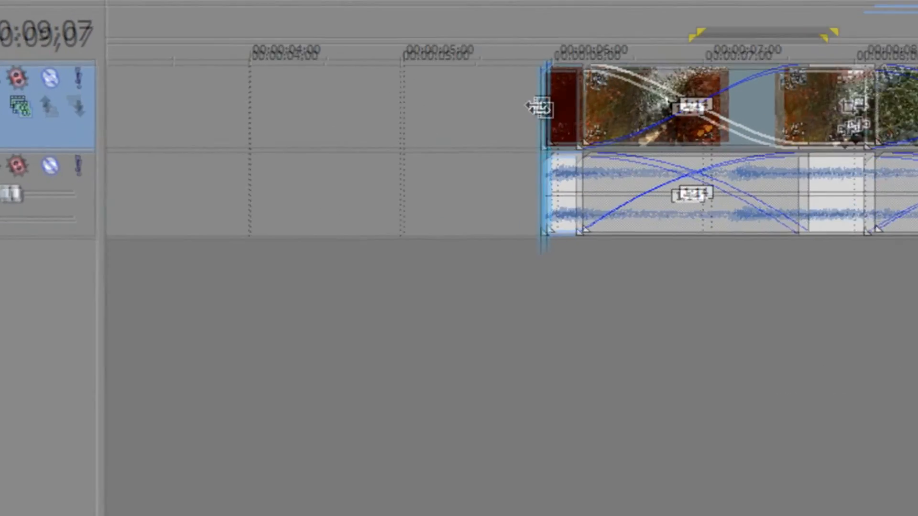
drag(321, 302, 238, 300)
drag(346, 85, 513, 167)
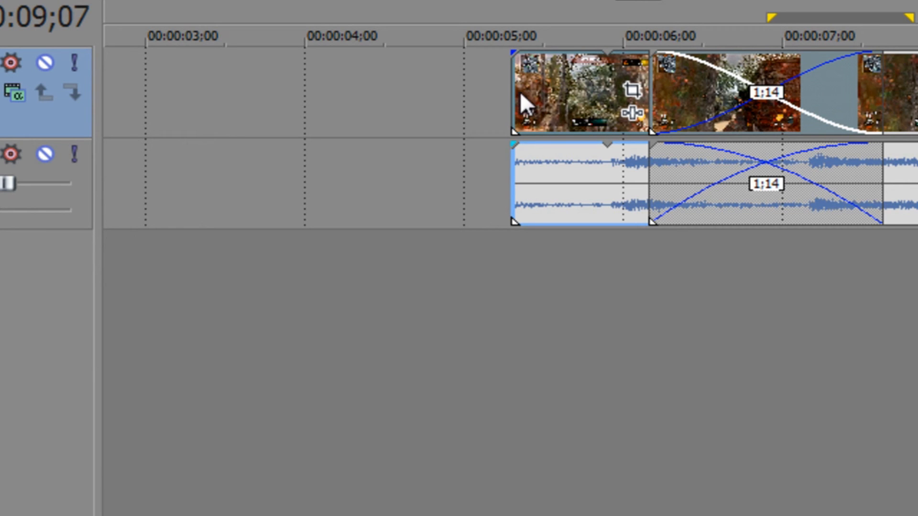
Step: Try moving the first part earlier to an 11-frame overlap and trimming its beginning to the loop notch, and undo both changes
drag(526, 96, 388, 91)
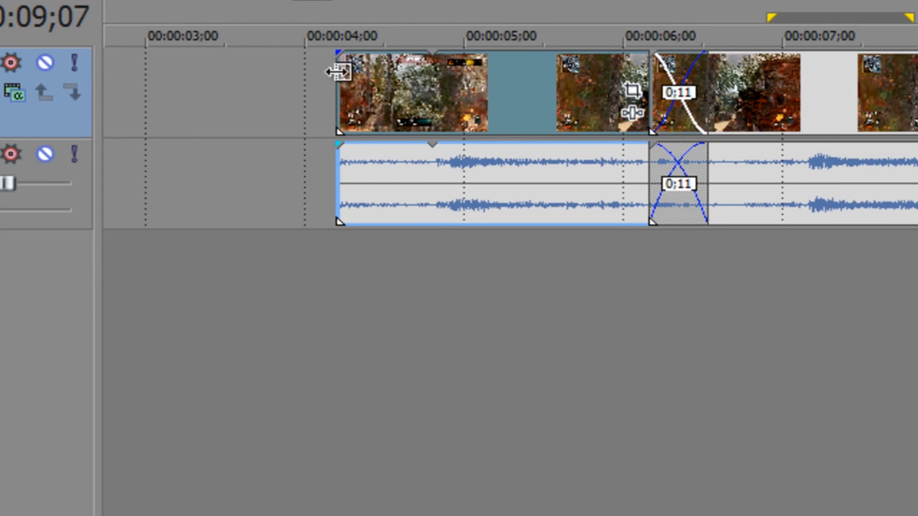
drag(340, 86, 436, 92)
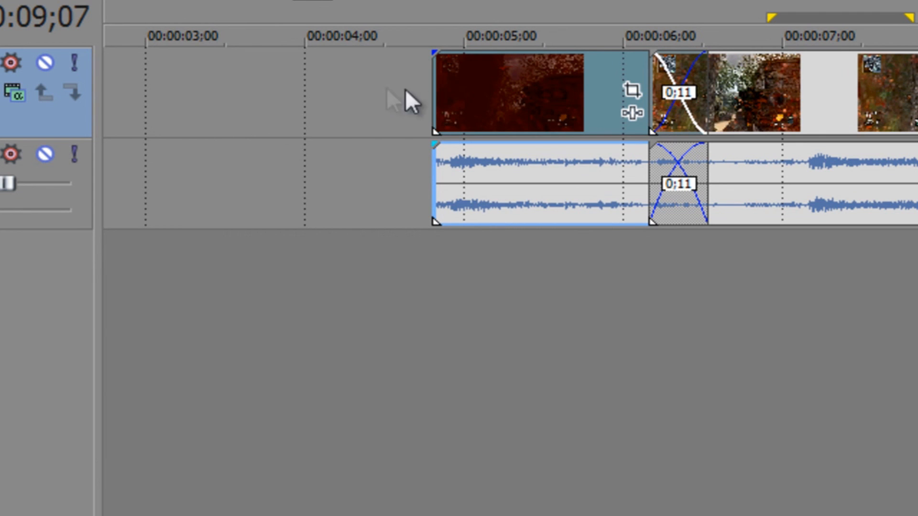
key(ctrl+z)
key(ctrl+z)
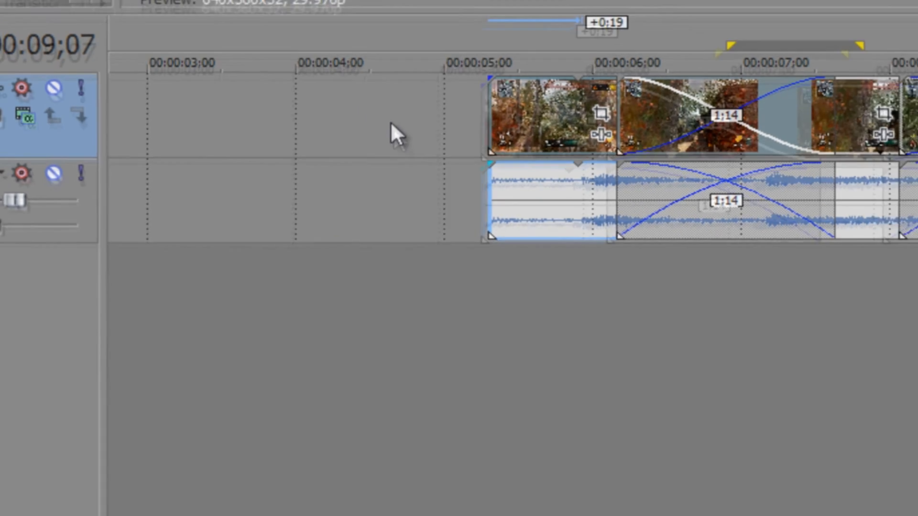